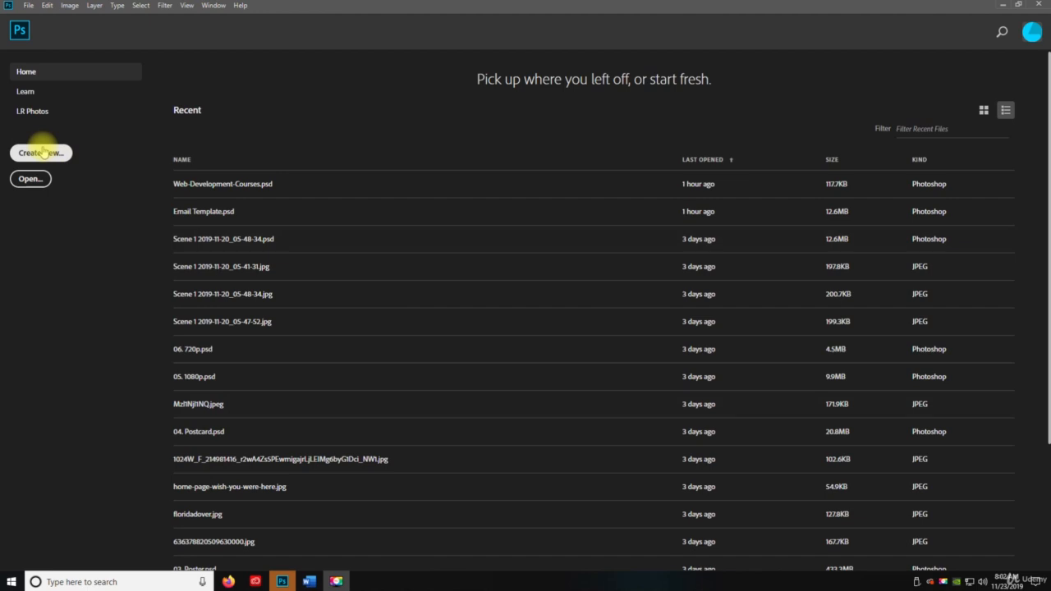
- Create a new document from the Web Most Common preset, 1366 × 768 px at 72 ppi
{"action": "left_click", "coordinate": [41, 153]}
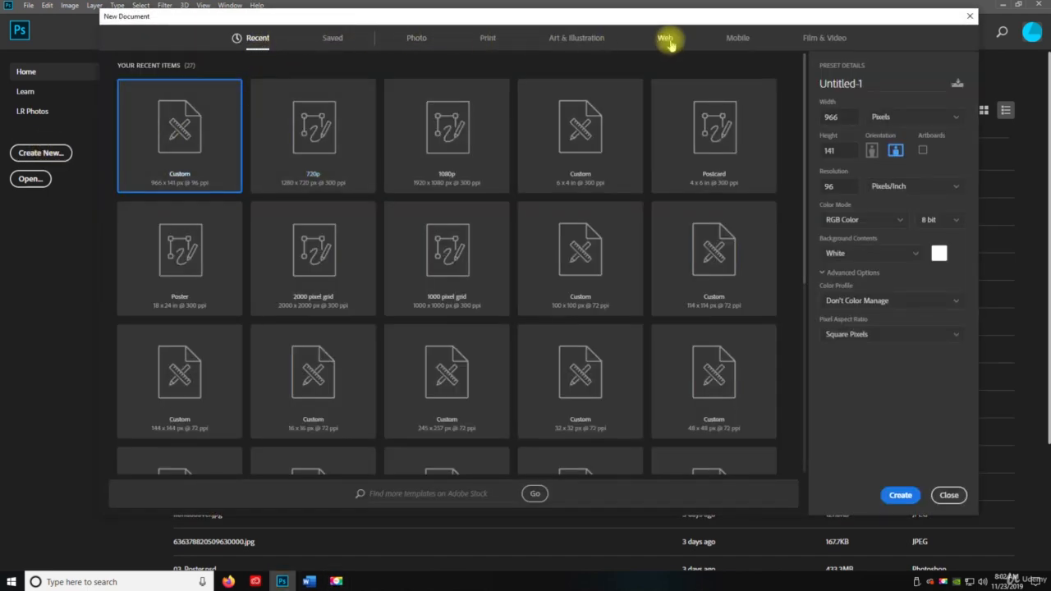
{"action": "left_click", "coordinate": [666, 41]}
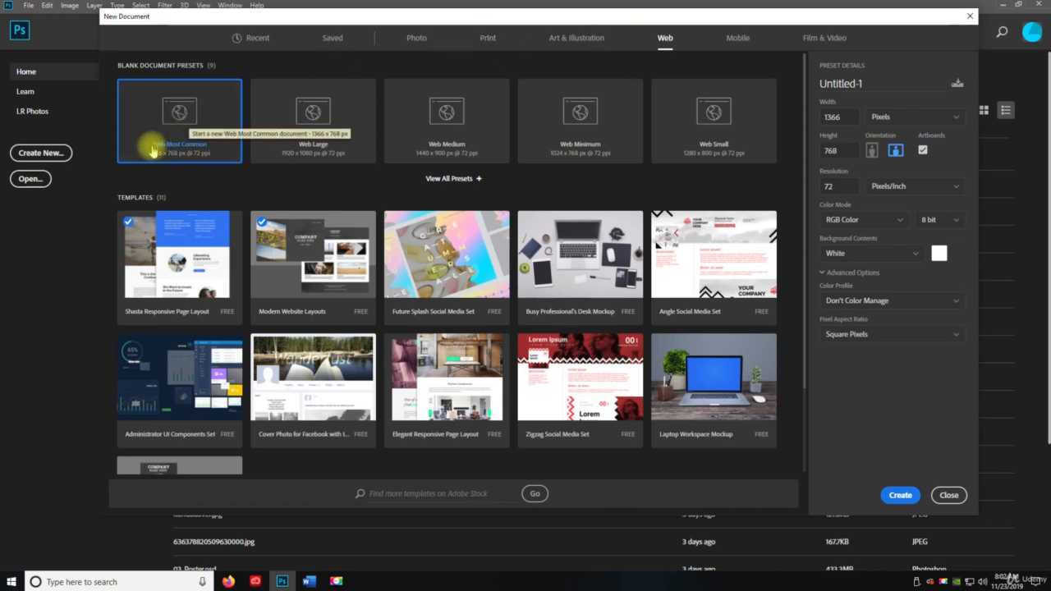
{"action": "left_click", "coordinate": [897, 495]}
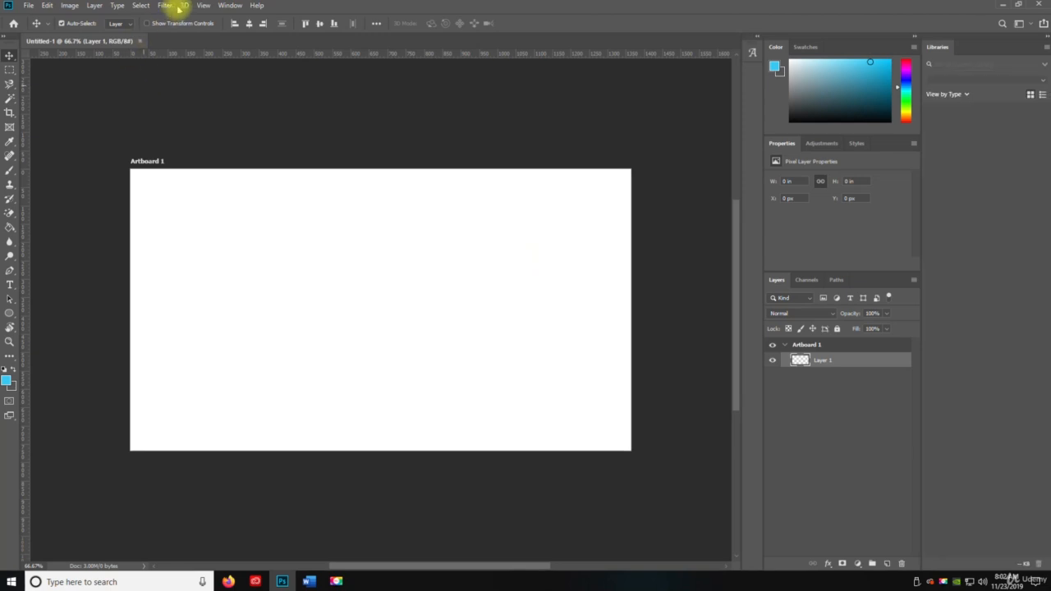
- Try to apply the 3D Generate Bump Map filter to the empty layer
{"action": "left_click", "coordinate": [167, 5]}
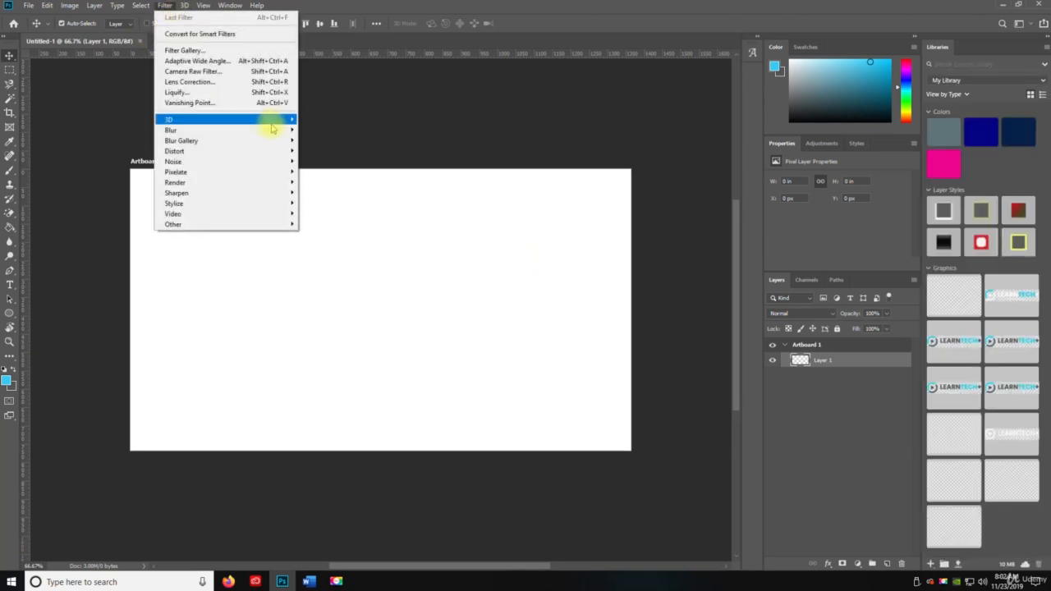
{"action": "mouse_move", "coordinate": [271, 123]}
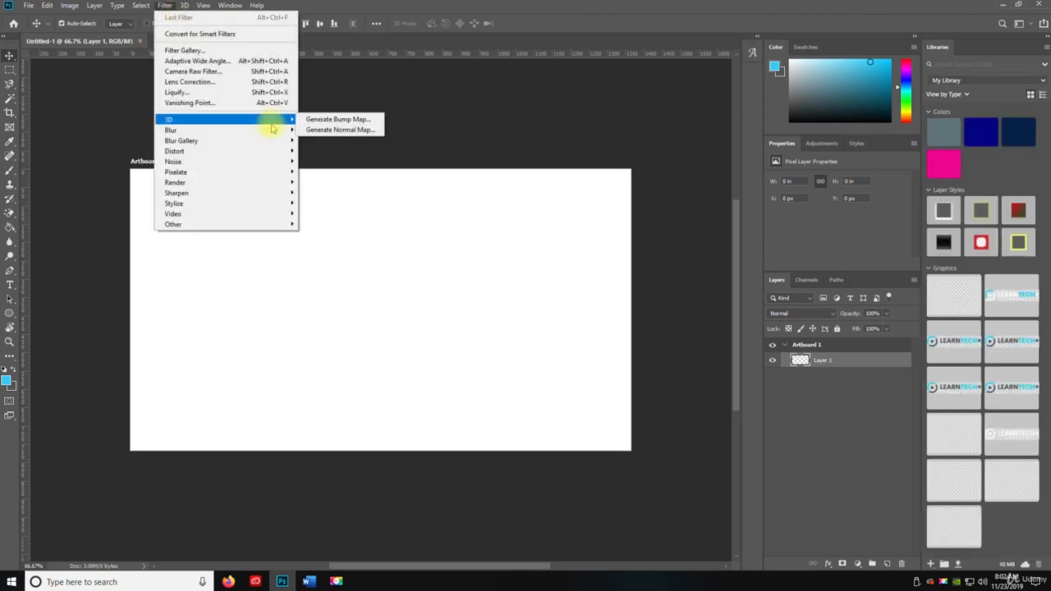
{"action": "left_click", "coordinate": [321, 121]}
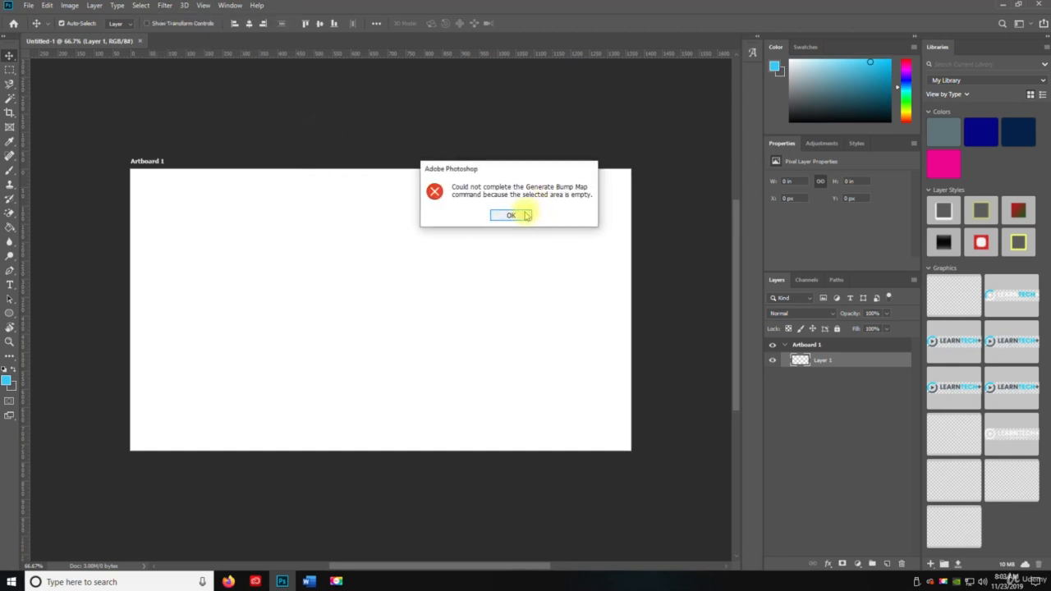
{"action": "left_click", "coordinate": [511, 215]}
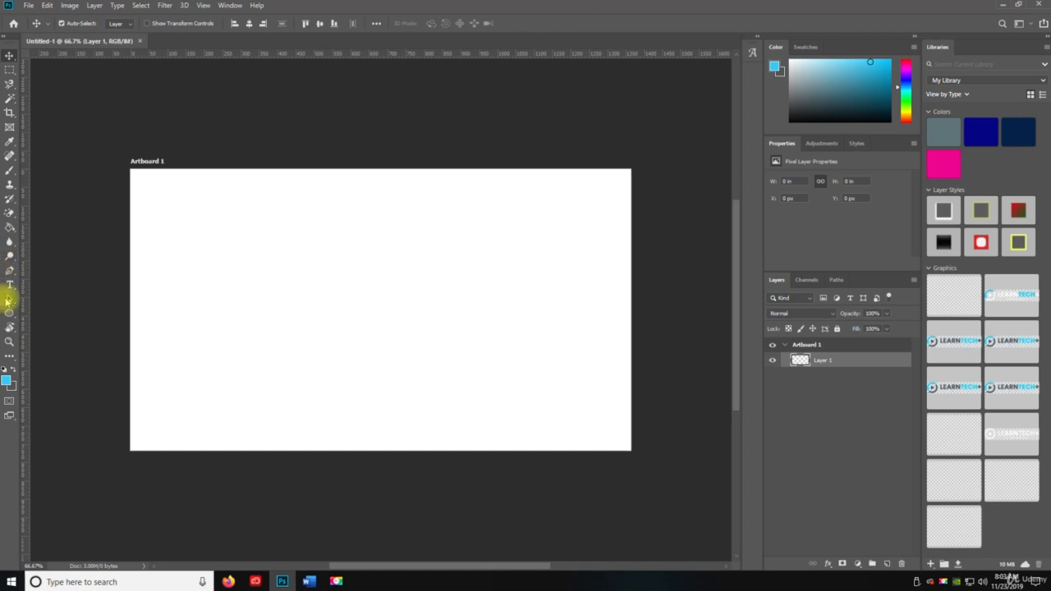
- Draw an ellipse shape about 601 × 251 px in the upper middle of the artboard
{"action": "left_click", "coordinate": [8, 314]}
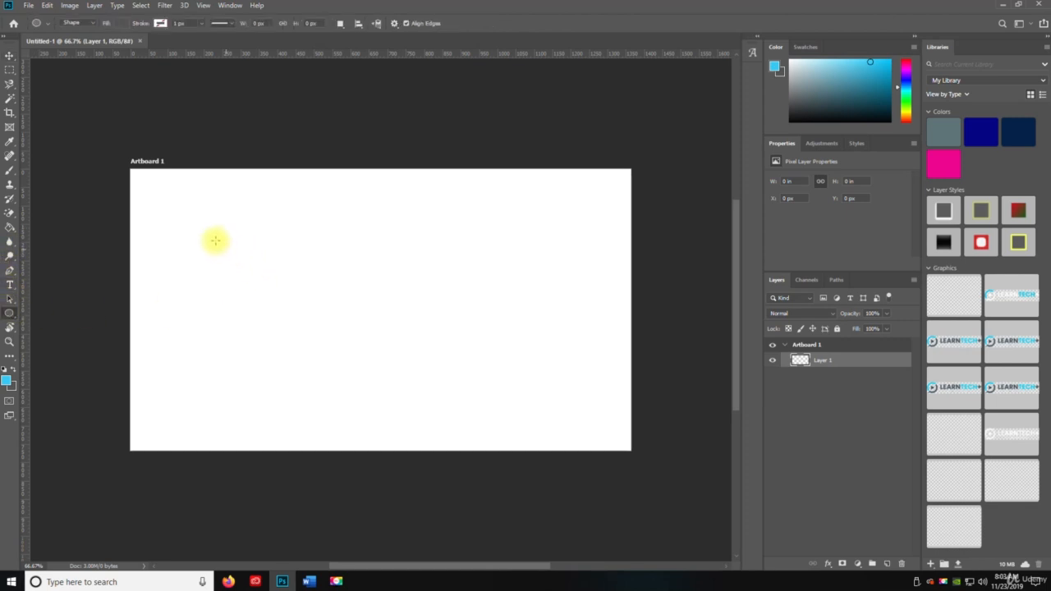
{"action": "left_click_drag", "start_coordinate": [214, 241], "coordinate": [435, 332]}
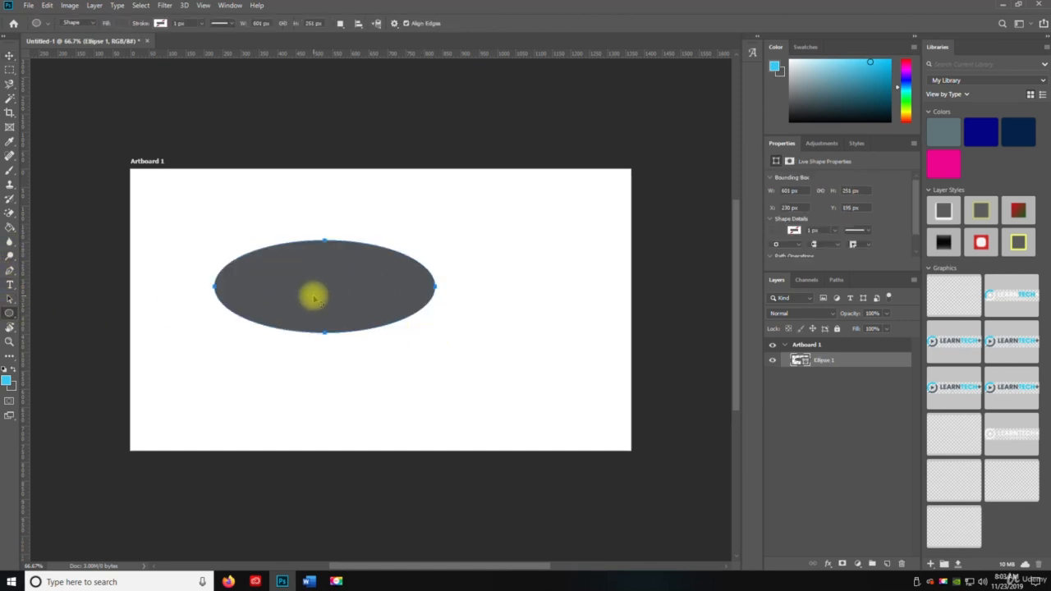
{"action": "key", "text": "v"}
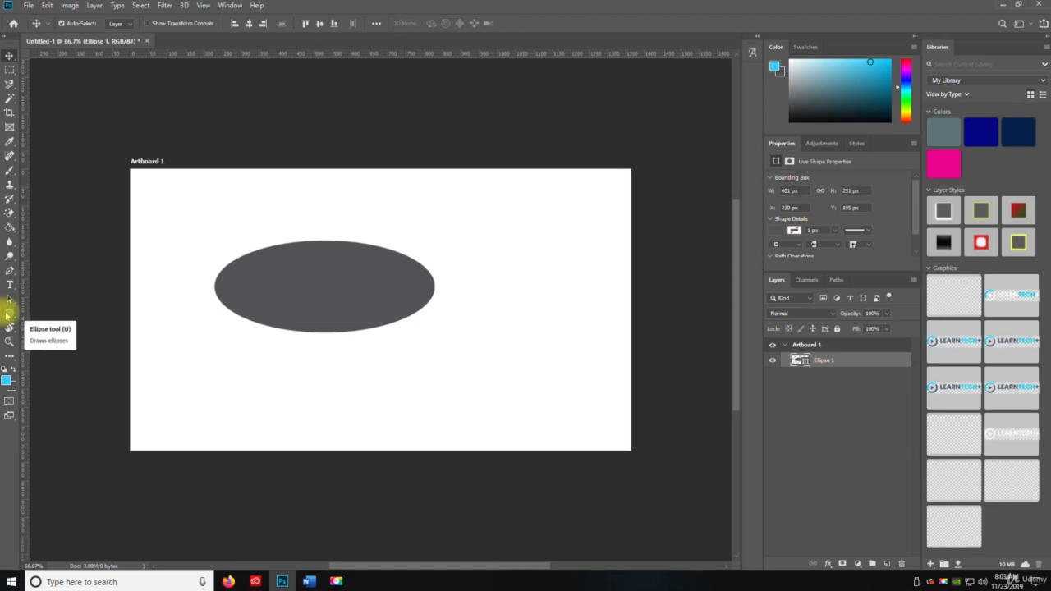
- Draw a rectangle shape about 645 × 210 px below the ellipse
{"action": "left_click", "coordinate": [9, 314]}
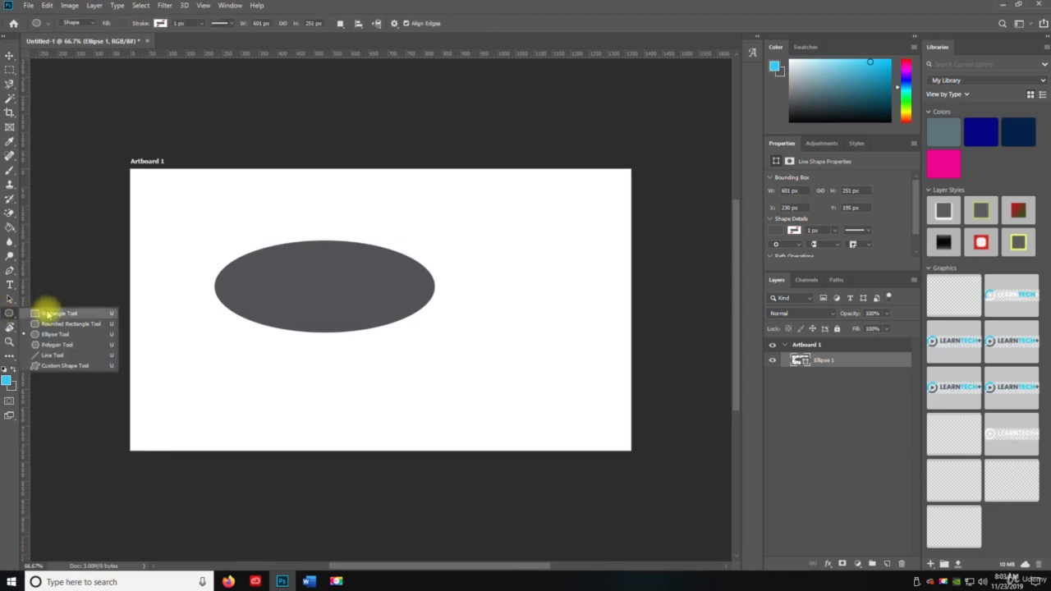
{"action": "left_click", "coordinate": [41, 306]}
{"action": "left_click_drag", "start_coordinate": [243, 340], "coordinate": [489, 418]}
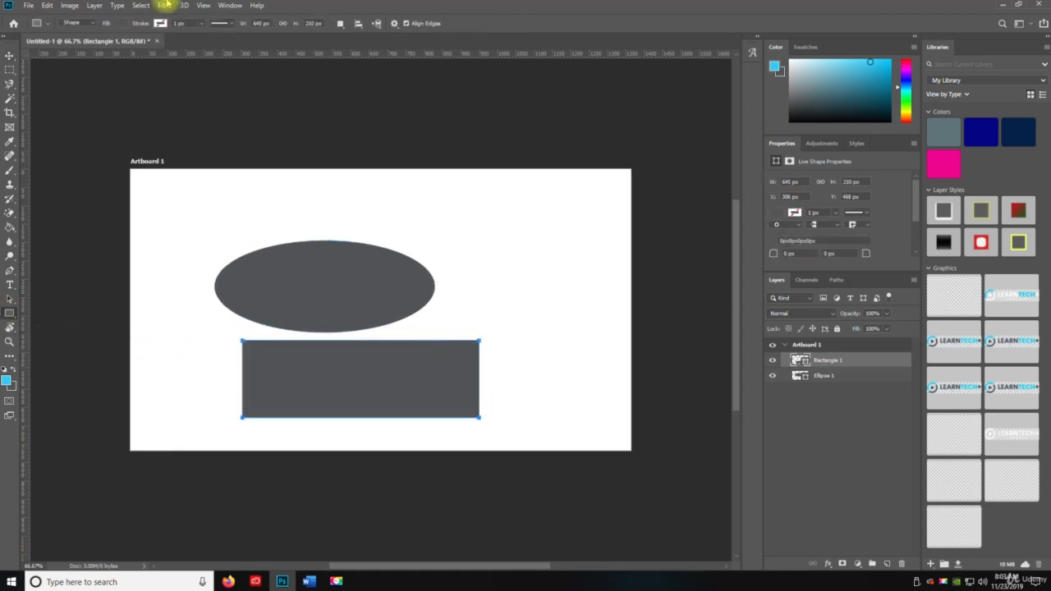
- Apply the 3D Generate Bump Map filter to the rectangle, converting the shape layer to a smart object
{"action": "left_click", "coordinate": [165, 6]}
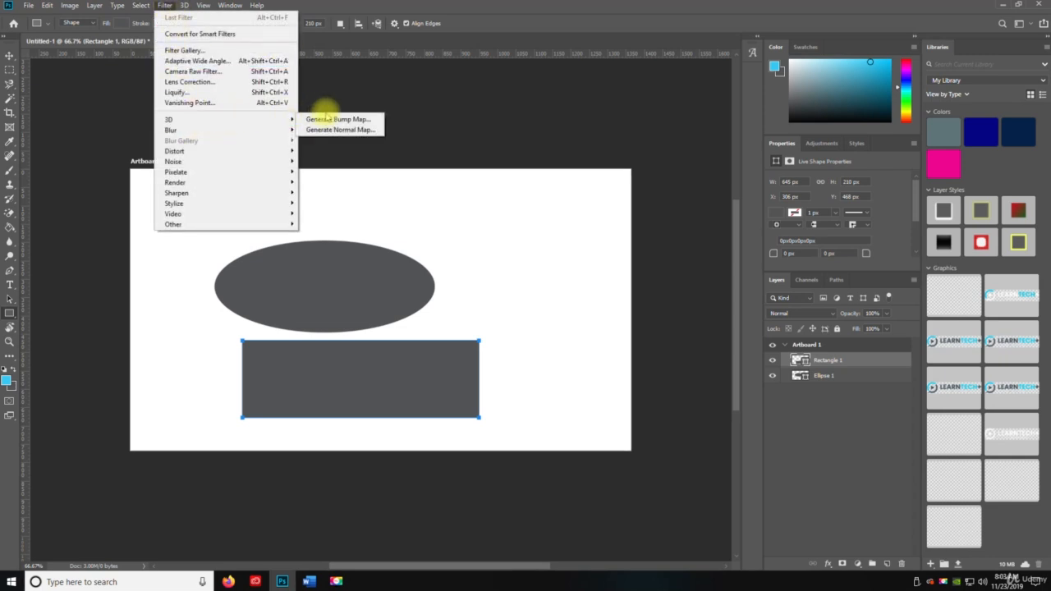
{"action": "mouse_move", "coordinate": [280, 120]}
{"action": "left_click", "coordinate": [337, 121]}
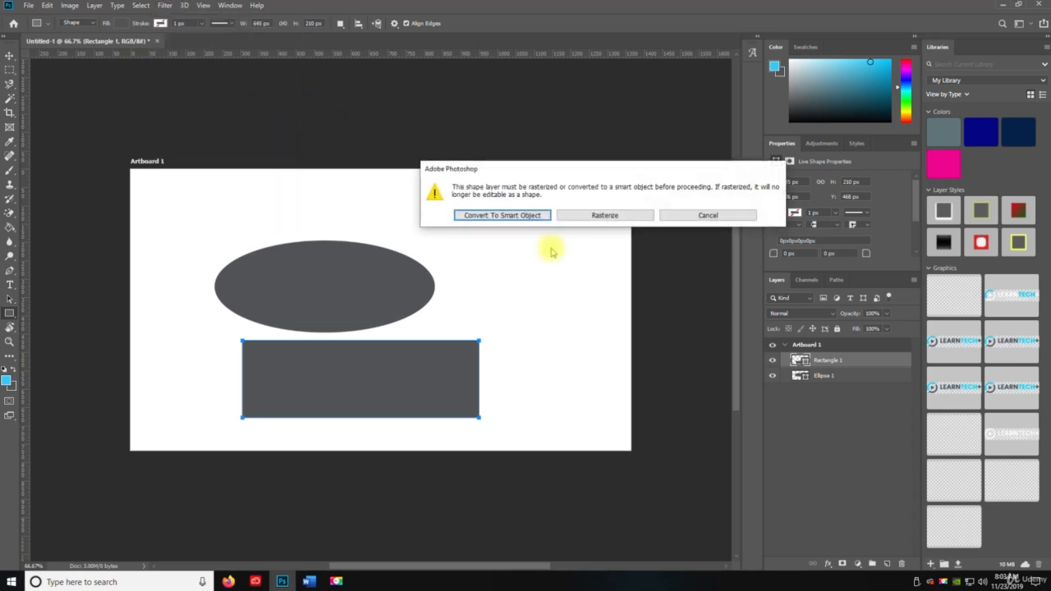
{"action": "left_click", "coordinate": [491, 218]}
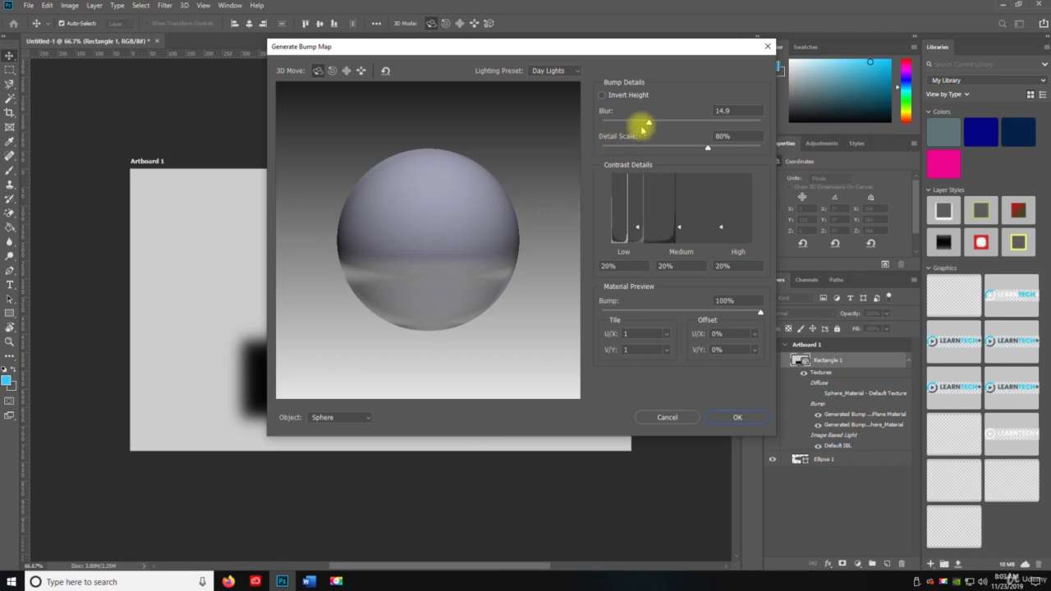
- Set the bump Blur to 5.5 and the Detail Scale to 92%
{"action": "left_click_drag", "start_coordinate": [648, 123], "coordinate": [640, 123]}
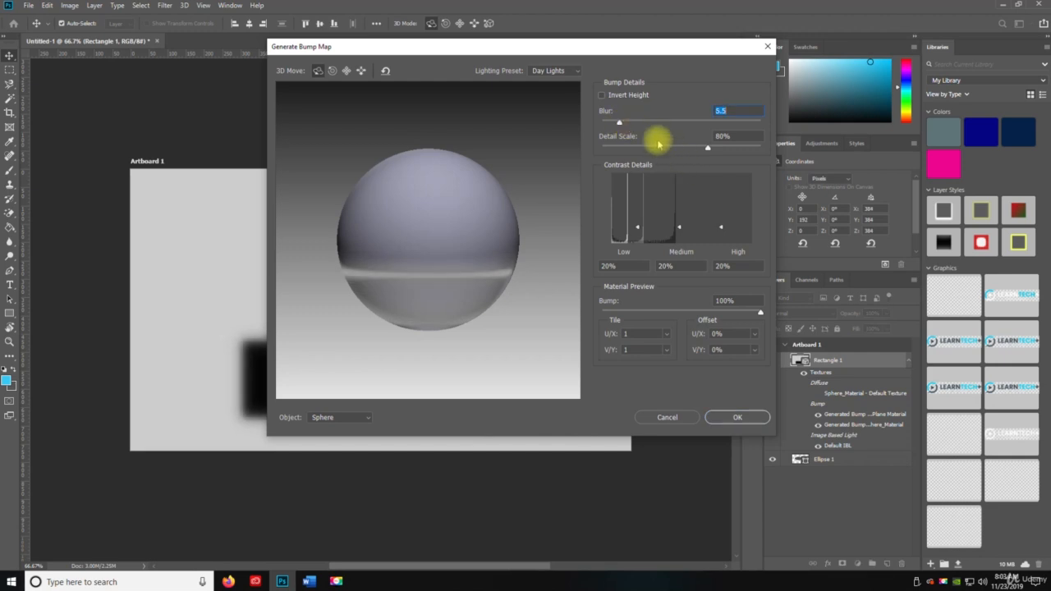
{"action": "left_click_drag", "start_coordinate": [657, 149], "coordinate": [723, 148]}
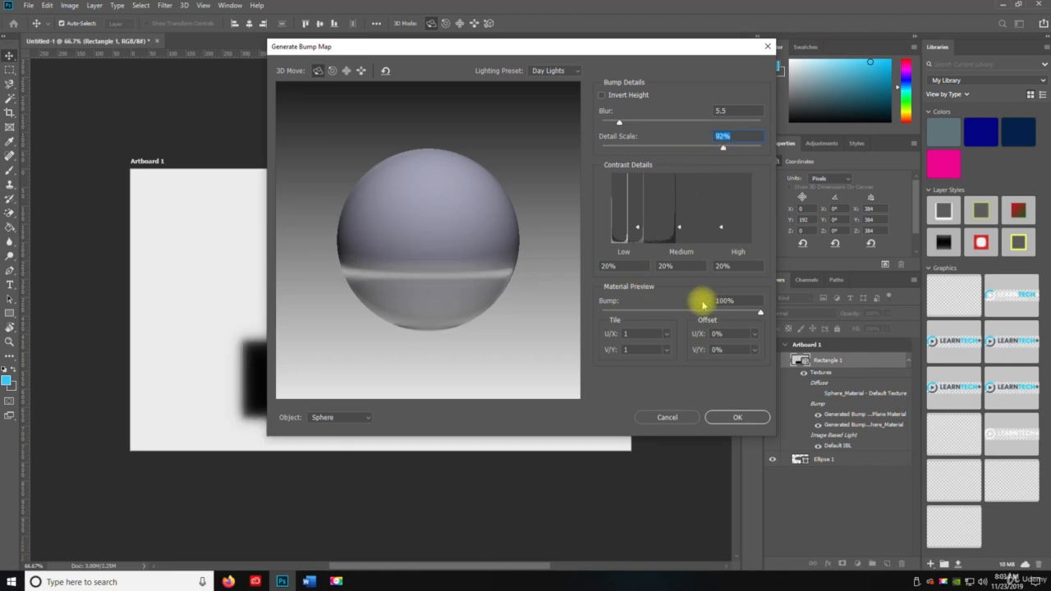
- Set the Bump to 98% and the contrast details to Low 59%, Medium 70% and High 25%
{"action": "left_click", "coordinate": [683, 312]}
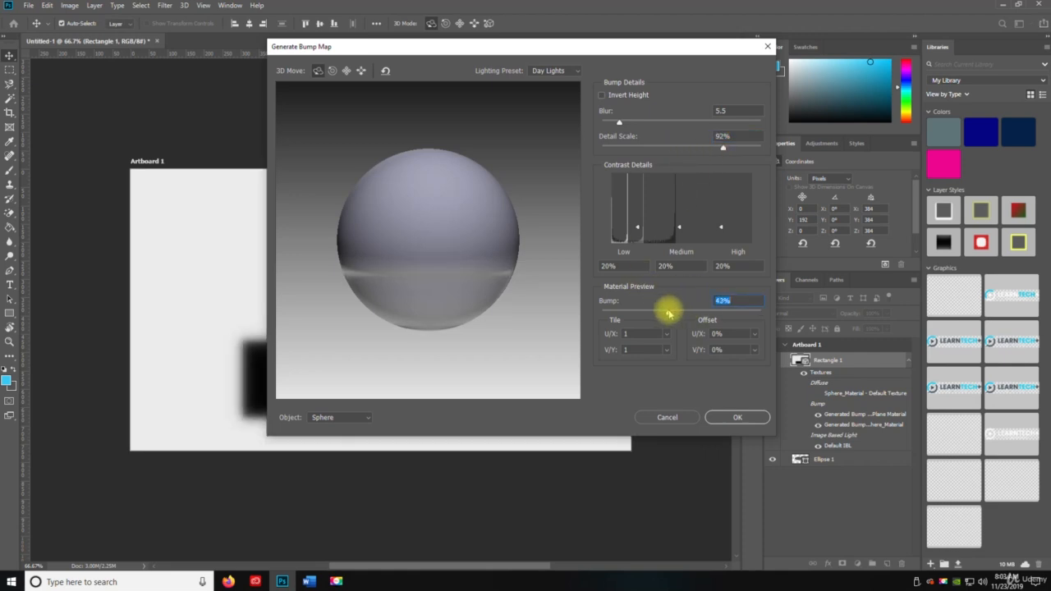
{"action": "left_click_drag", "start_coordinate": [667, 312], "coordinate": [758, 300]}
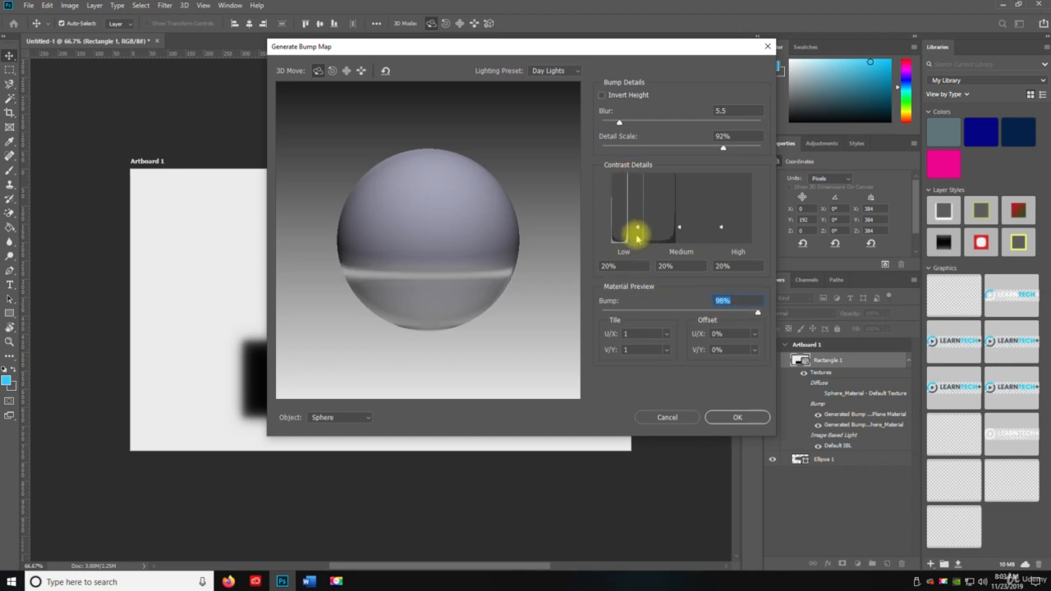
{"action": "mouse_move", "coordinate": [638, 231]}
{"action": "left_mouse_down"}
{"action": "mouse_move", "coordinate": [637, 202]}
{"action": "mouse_move", "coordinate": [685, 215]}
{"action": "mouse_move", "coordinate": [687, 199]}
{"action": "mouse_move", "coordinate": [723, 206]}
{"action": "mouse_move", "coordinate": [727, 189]}
{"action": "mouse_move", "coordinate": [723, 223]}
{"action": "left_mouse_up"}
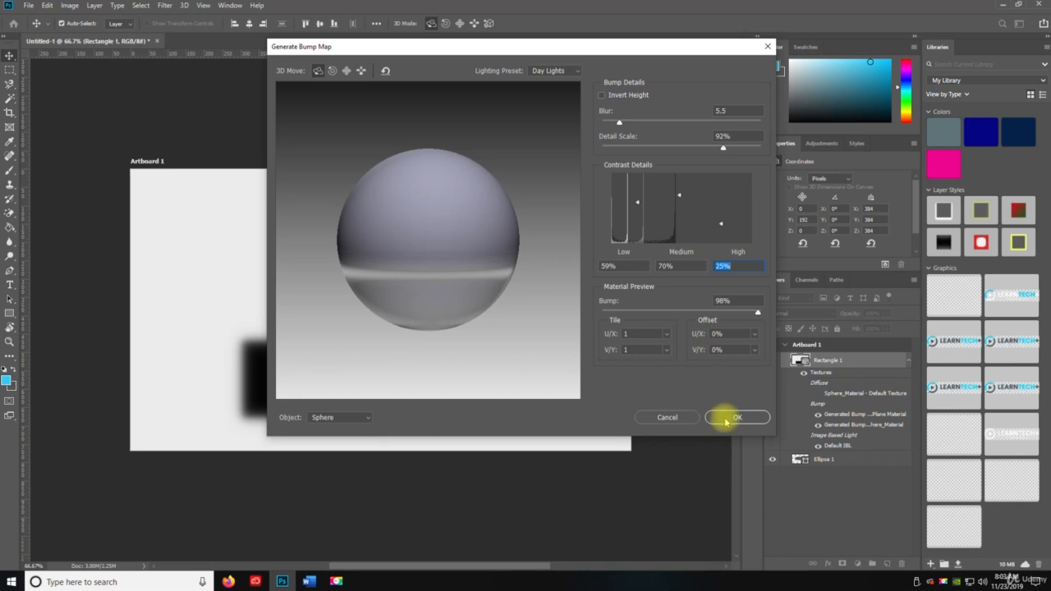
- Preview the 3D Print Preview Lighting, Blue Lights, CAD Optimized, Cold and Dawn lighting presets
{"action": "left_click", "coordinate": [551, 74]}
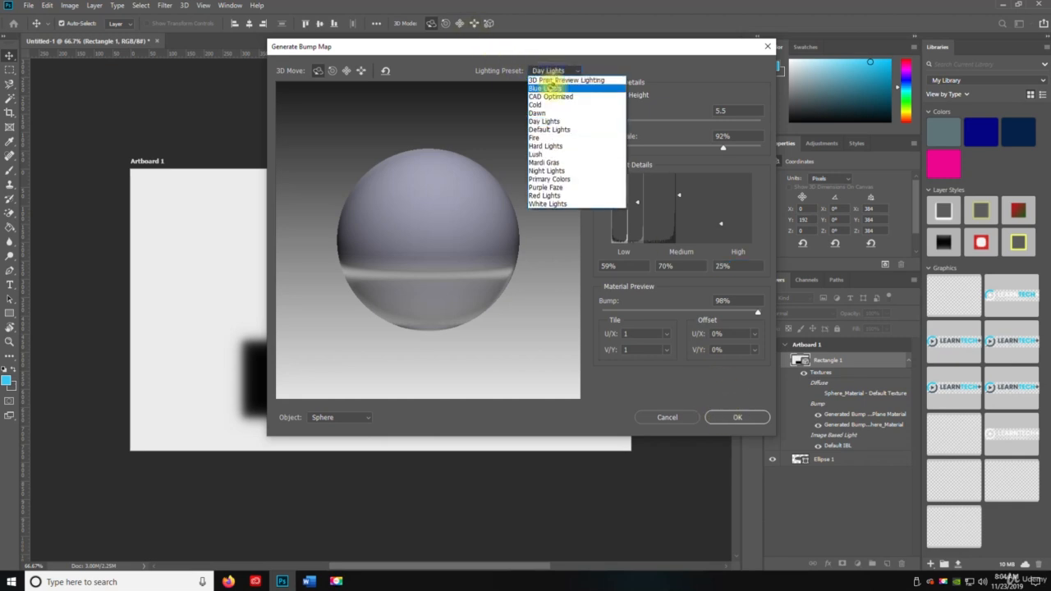
{"action": "left_click", "coordinate": [563, 80]}
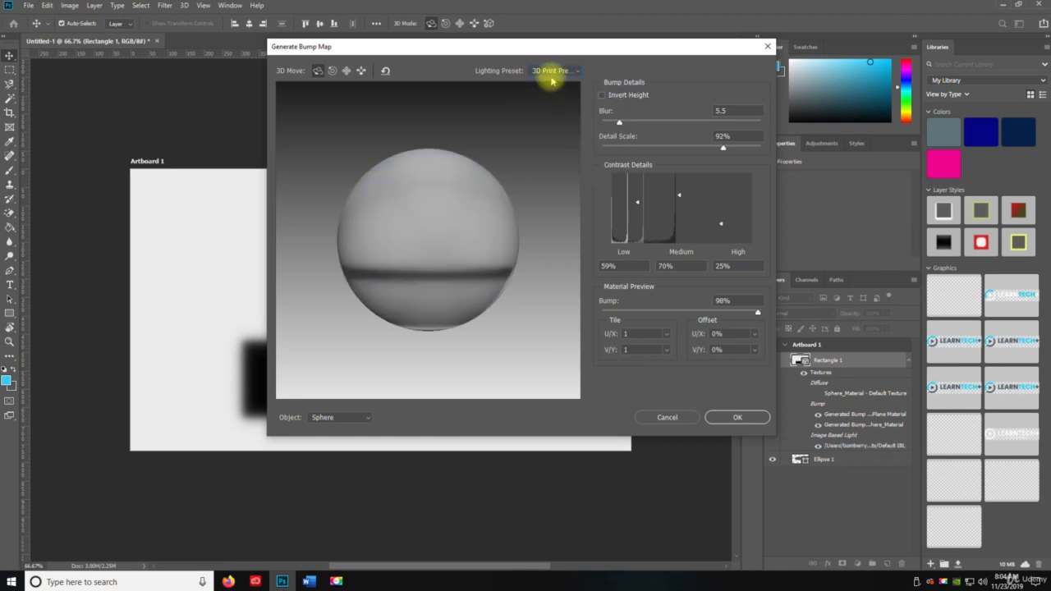
{"action": "left_click", "coordinate": [551, 77]}
{"action": "left_click", "coordinate": [559, 88]}
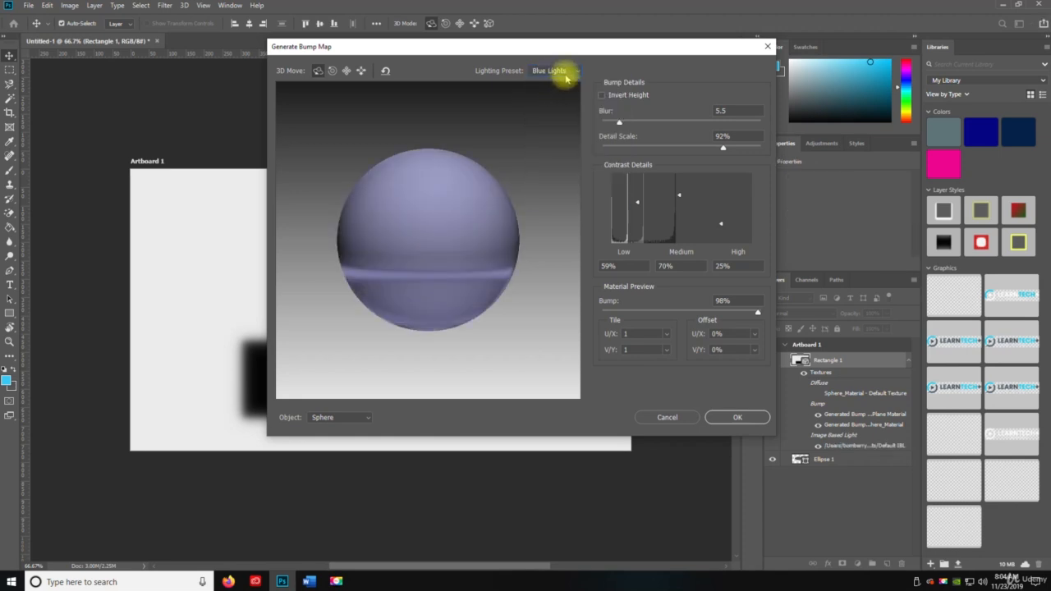
{"action": "left_click", "coordinate": [566, 78]}
{"action": "left_click", "coordinate": [562, 93]}
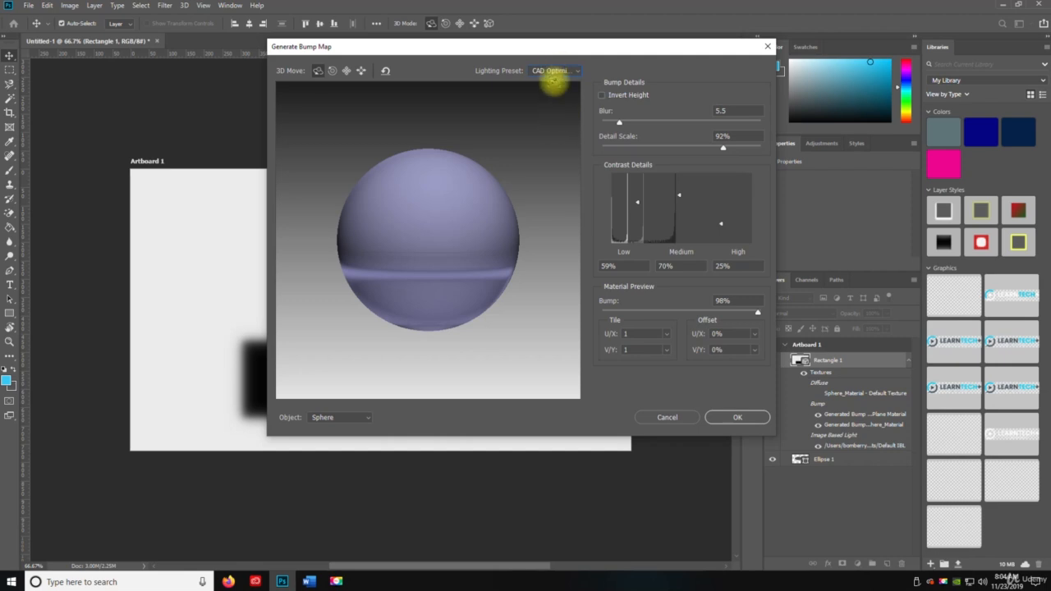
{"action": "left_click", "coordinate": [553, 72]}
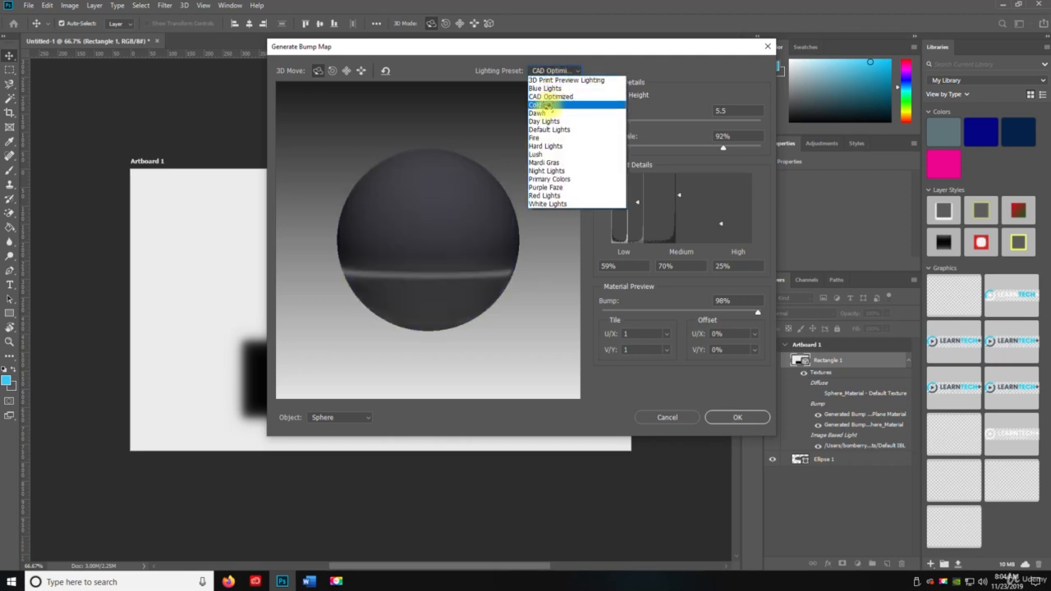
{"action": "left_click", "coordinate": [550, 105]}
{"action": "left_click", "coordinate": [549, 73]}
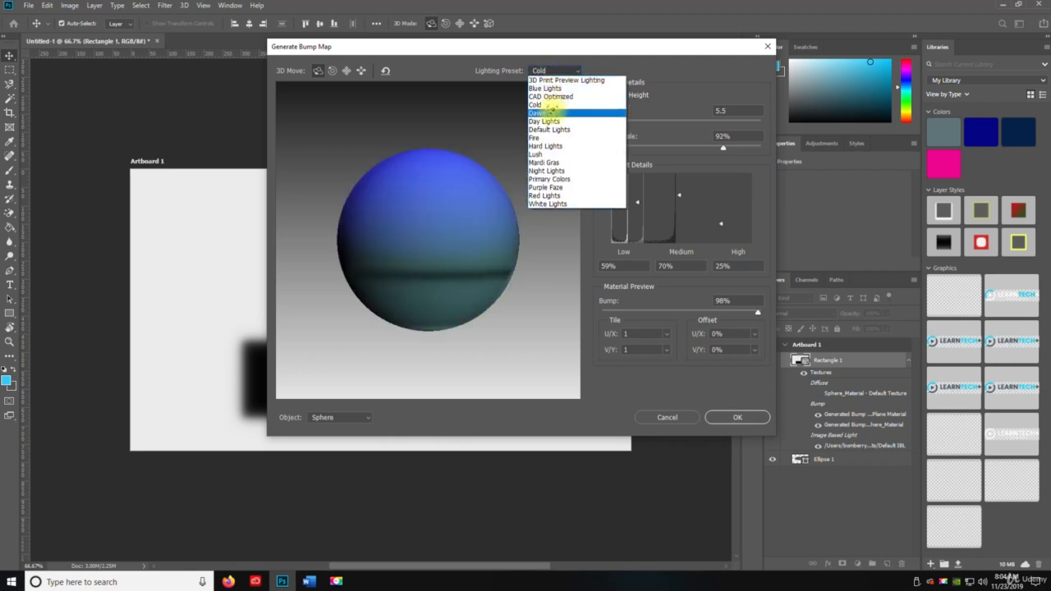
{"action": "left_click", "coordinate": [553, 110]}
{"action": "left_click", "coordinate": [549, 73]}
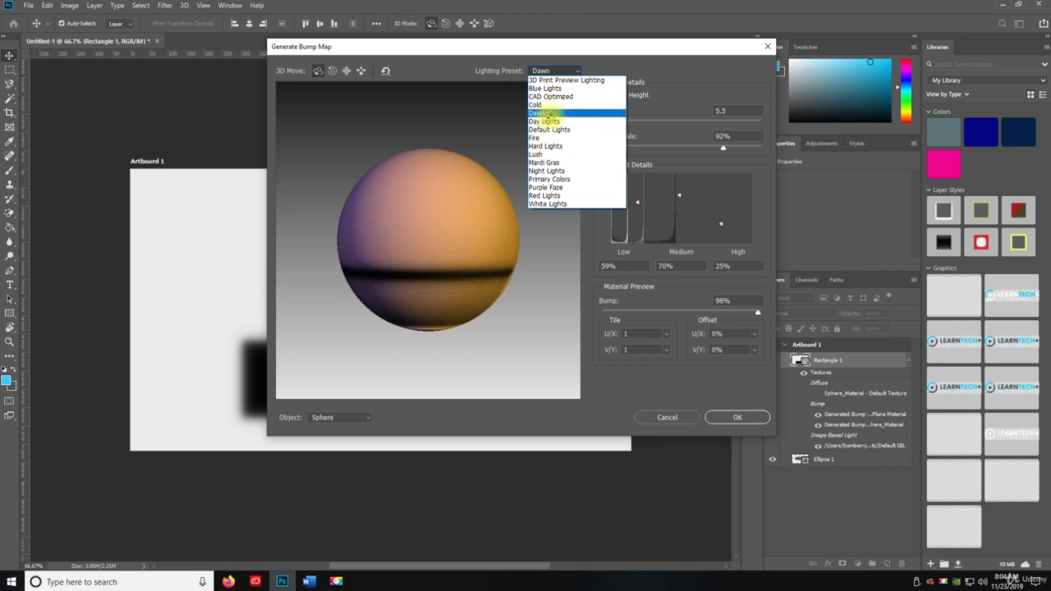
{"action": "left_click", "coordinate": [549, 116]}
- Preview the Day Lights, Fire, Default Lights, Hard Lights and Lush lighting presets in the bump map dialog
{"action": "left_click", "coordinate": [548, 71]}
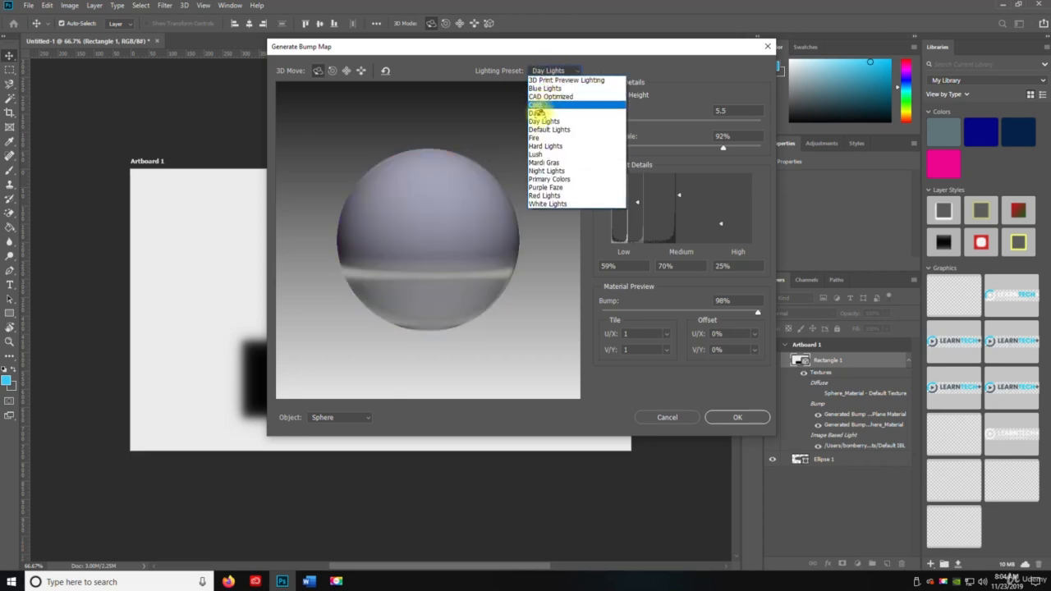
{"action": "left_click", "coordinate": [539, 117]}
{"action": "left_click", "coordinate": [543, 72]}
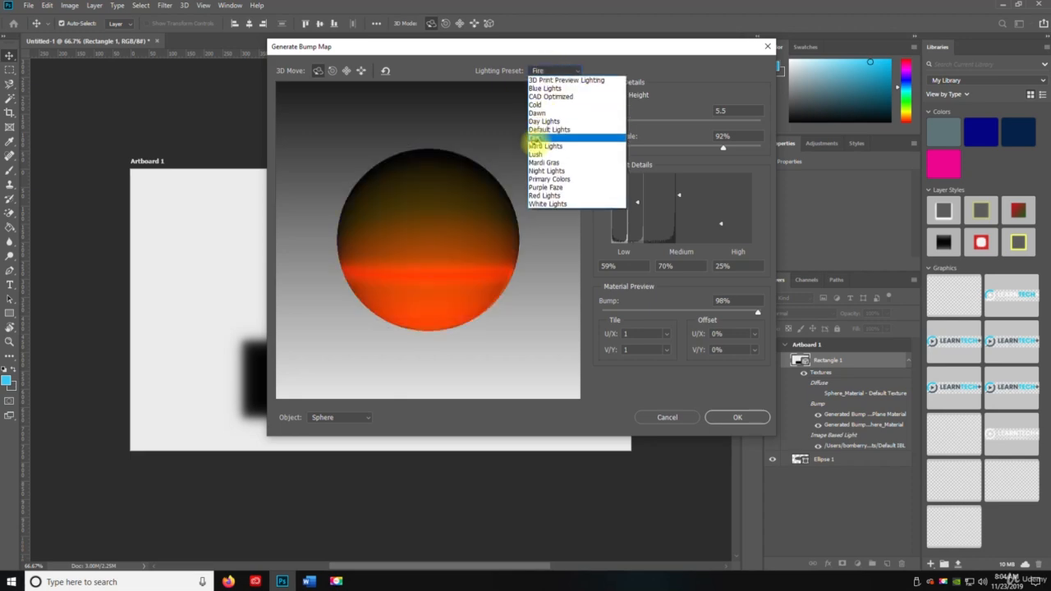
{"action": "left_click", "coordinate": [536, 130]}
{"action": "left_click", "coordinate": [547, 72]}
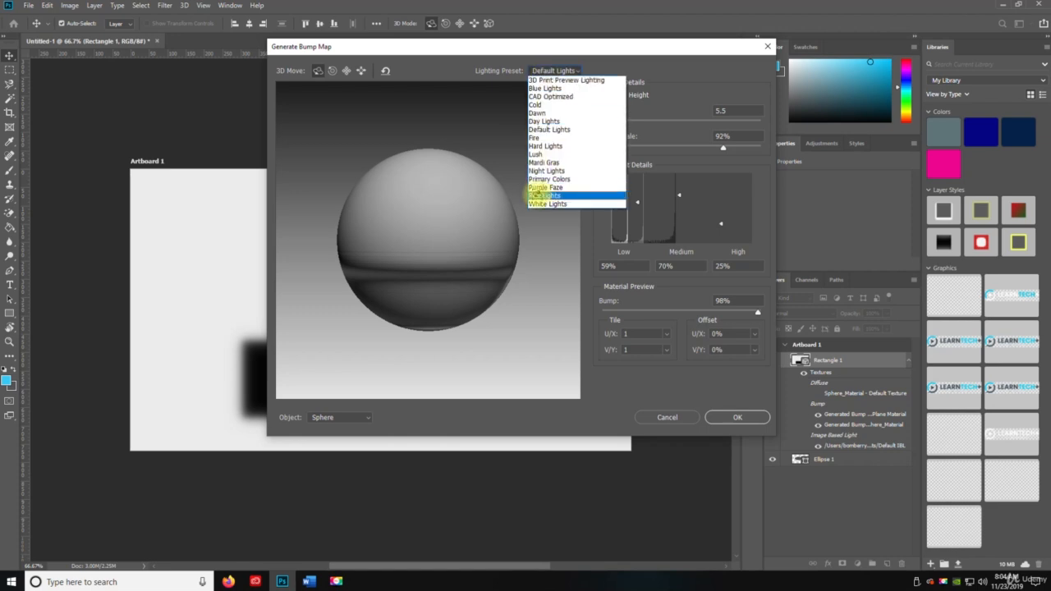
{"action": "left_click", "coordinate": [547, 146]}
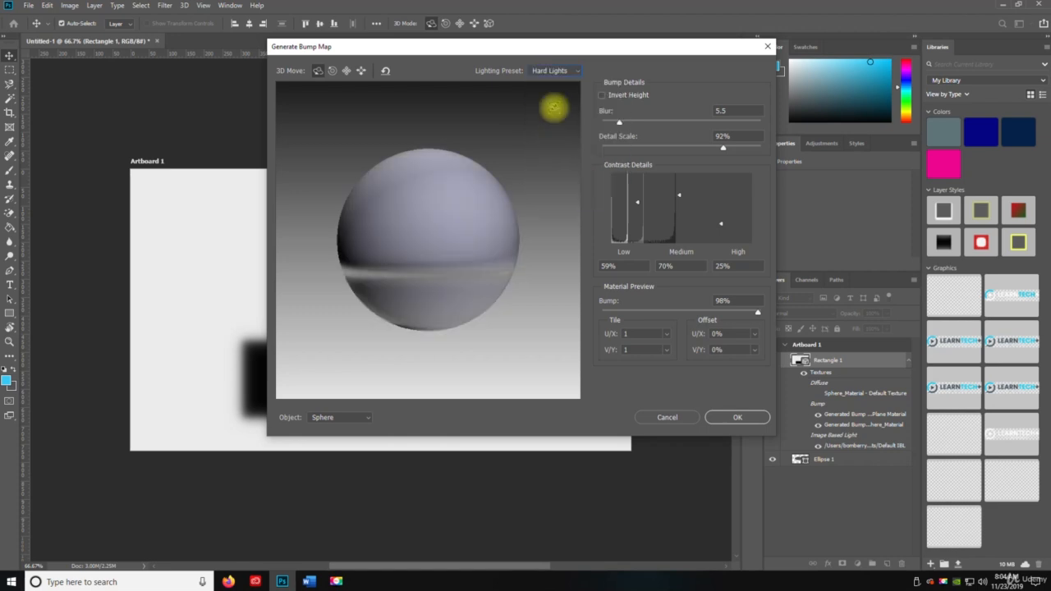
{"action": "left_click", "coordinate": [544, 72]}
{"action": "left_click", "coordinate": [551, 154]}
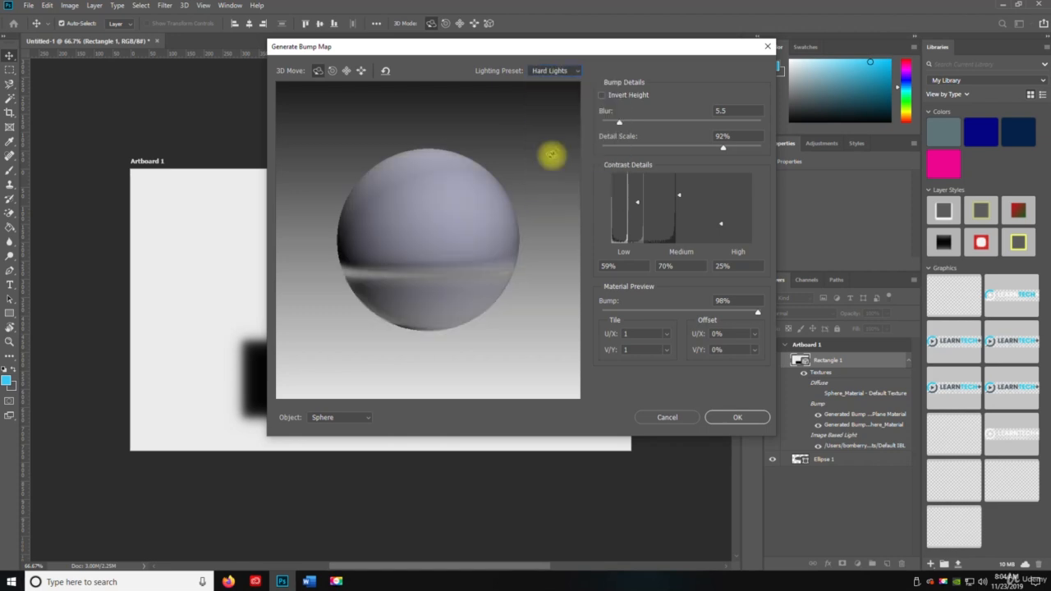
- Preview the Mardi Gras, Night Lights, Primary Colors, Purple Faze and Red Lights presets, then apply the filter with White Lights
{"action": "left_click", "coordinate": [542, 71]}
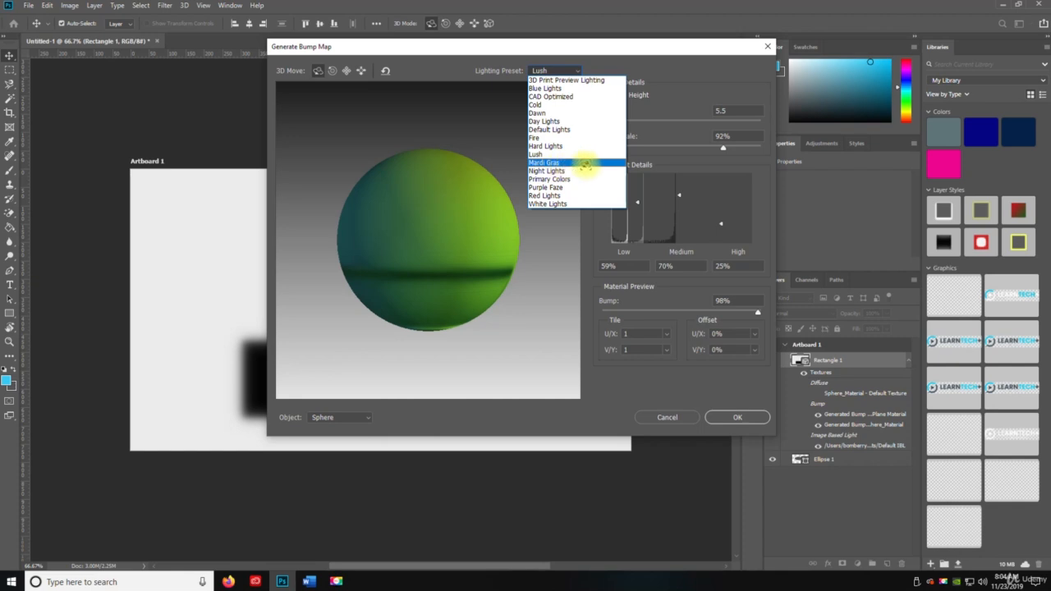
{"action": "left_click", "coordinate": [585, 164]}
{"action": "left_click", "coordinate": [554, 71]}
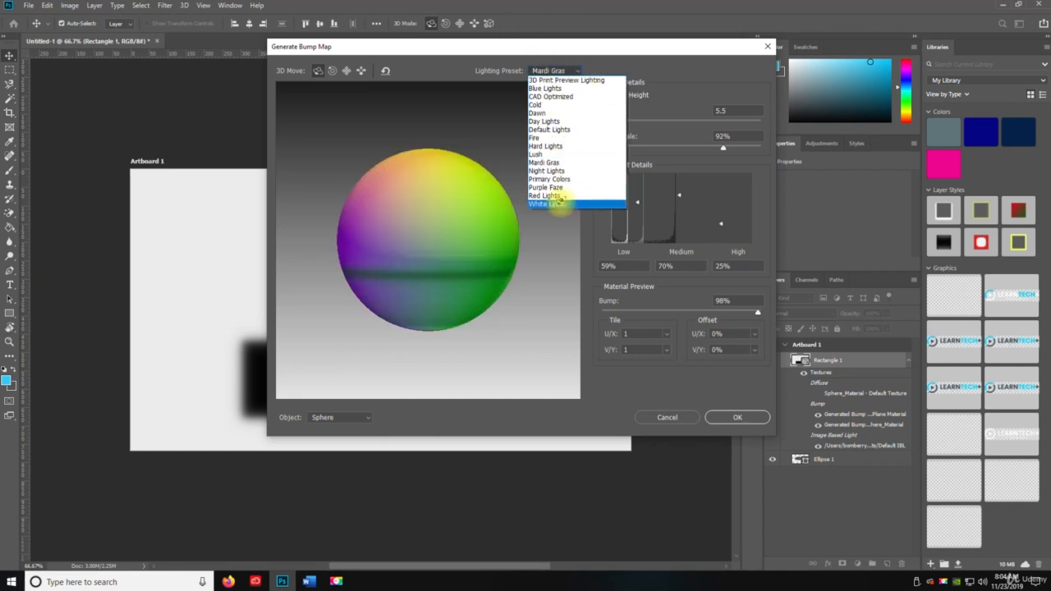
{"action": "left_click", "coordinate": [581, 170]}
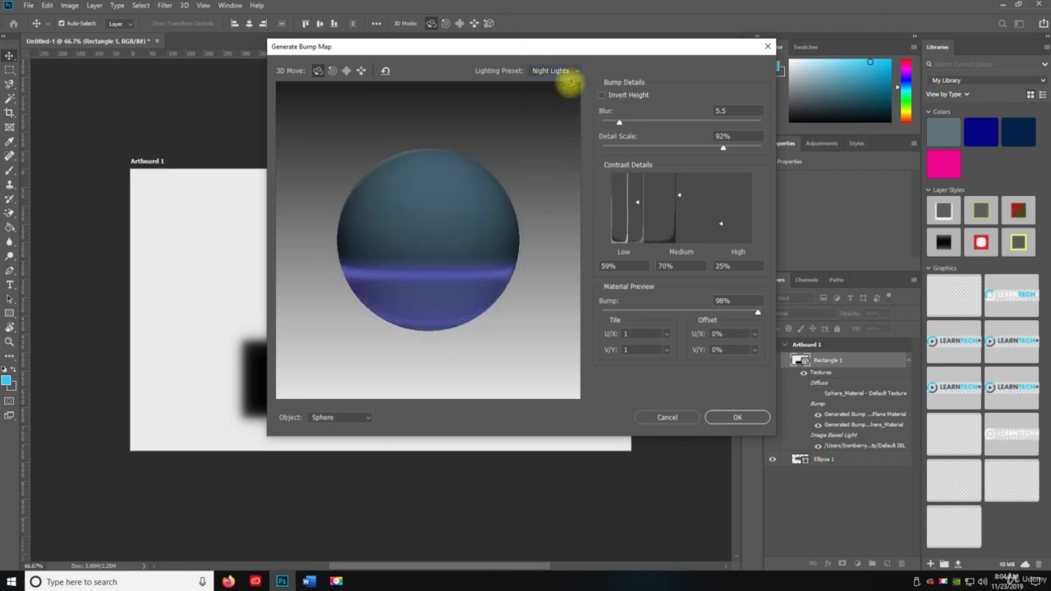
{"action": "left_click", "coordinate": [564, 73]}
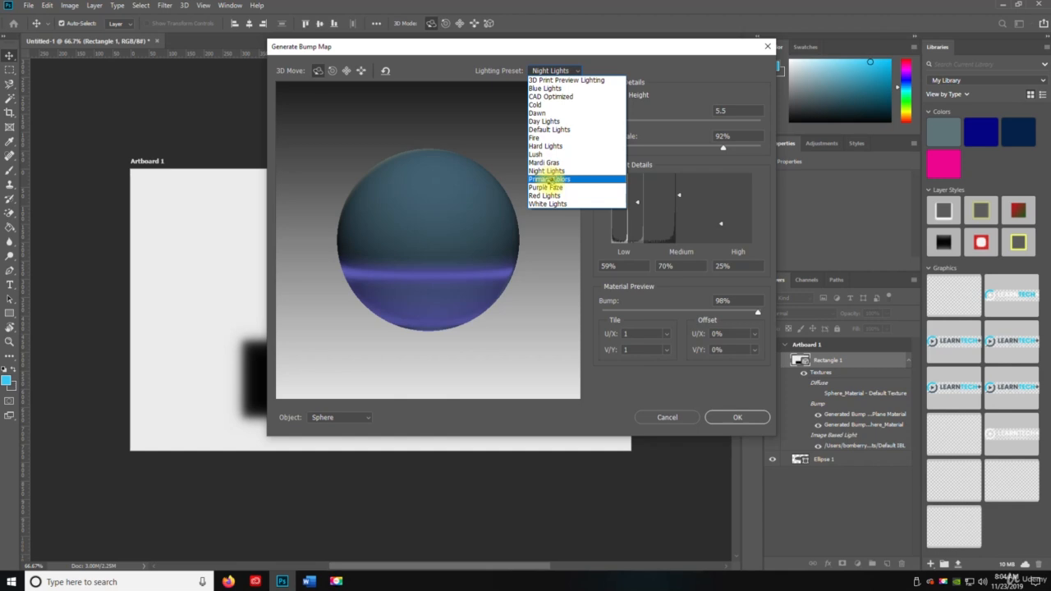
{"action": "left_click", "coordinate": [549, 179]}
{"action": "left_click", "coordinate": [561, 70]}
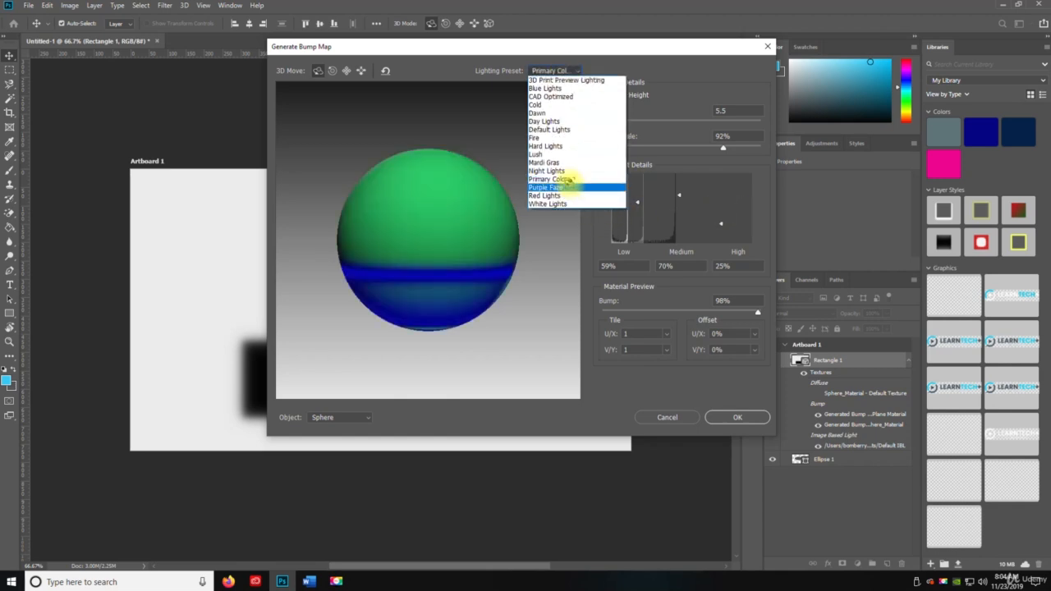
{"action": "left_click", "coordinate": [596, 186]}
{"action": "left_click", "coordinate": [564, 71]}
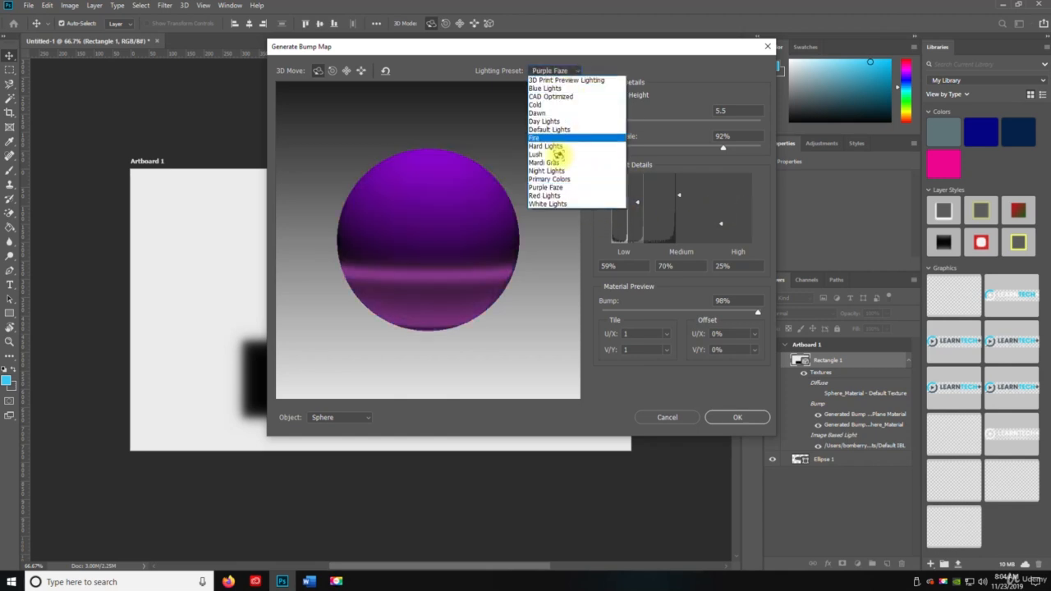
{"action": "left_click", "coordinate": [549, 197]}
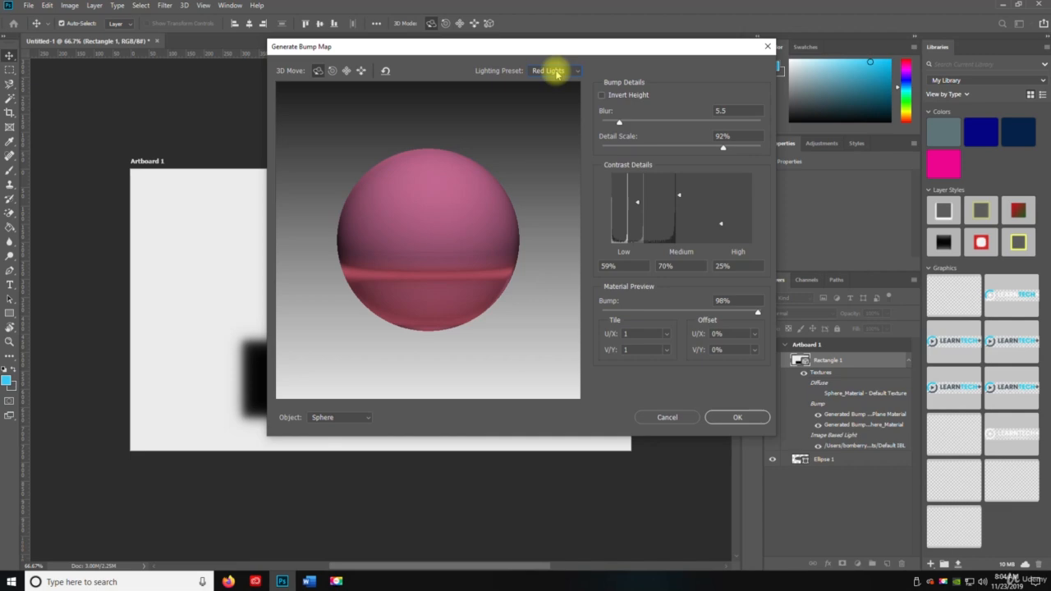
{"action": "left_click", "coordinate": [556, 72]}
{"action": "left_click", "coordinate": [552, 207]}
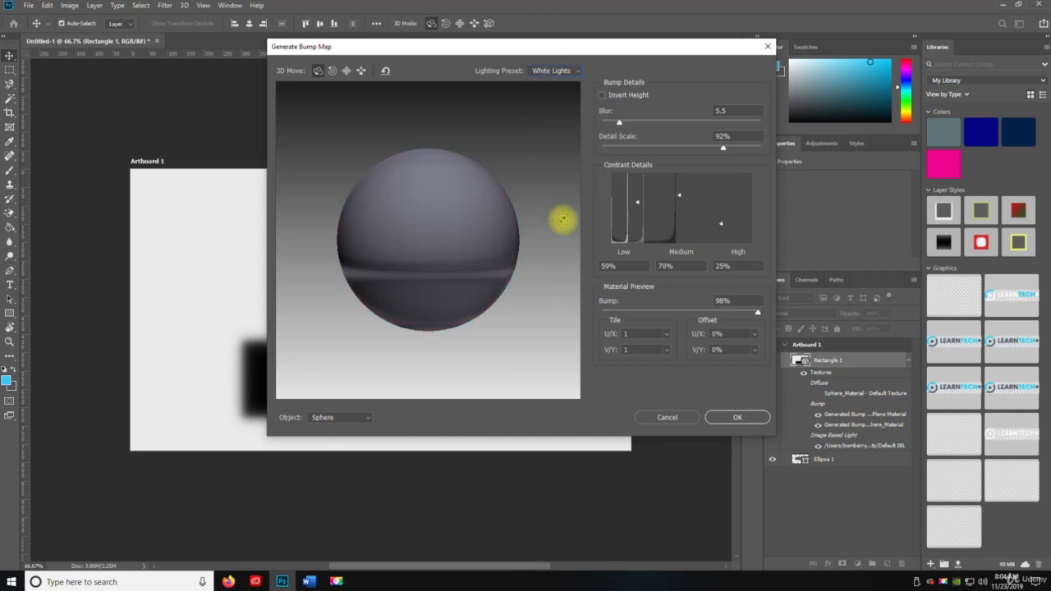
{"action": "left_click", "coordinate": [730, 417]}
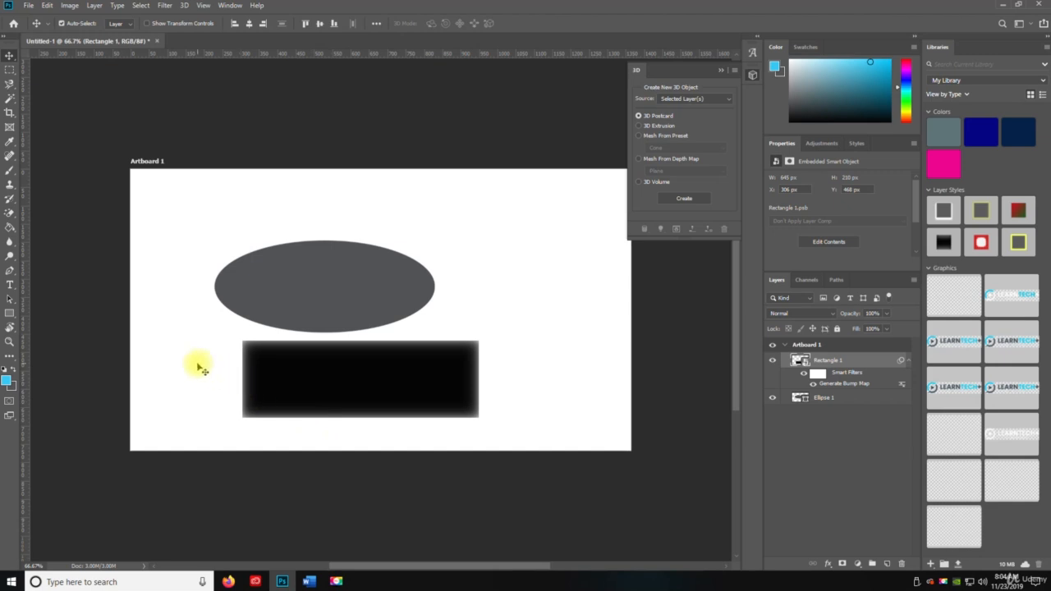
{"action": "left_click", "coordinate": [187, 6]}
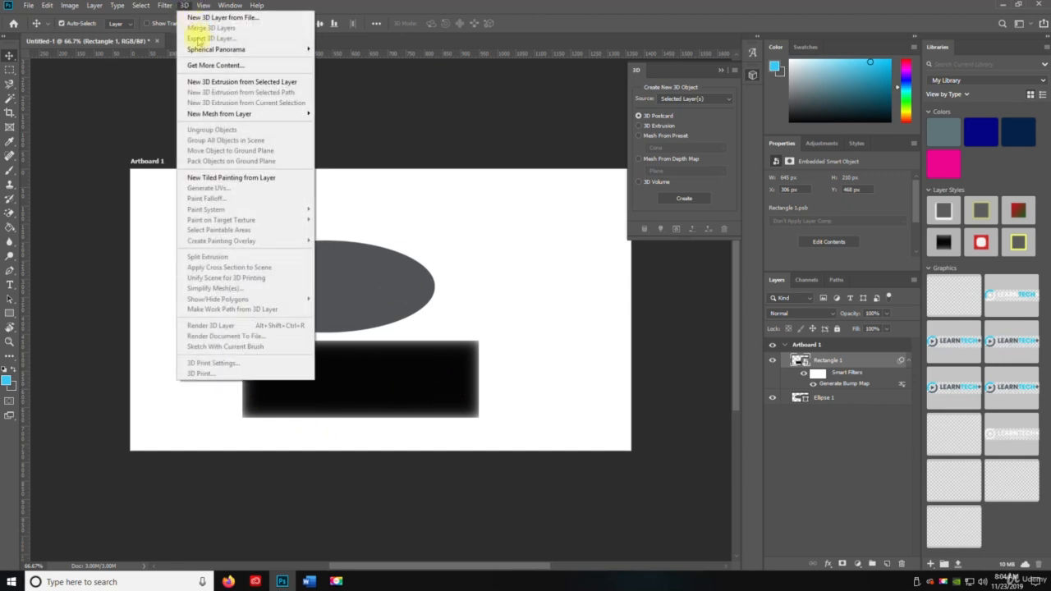
{"action": "left_click", "coordinate": [182, 6]}
{"action": "left_click", "coordinate": [165, 5]}
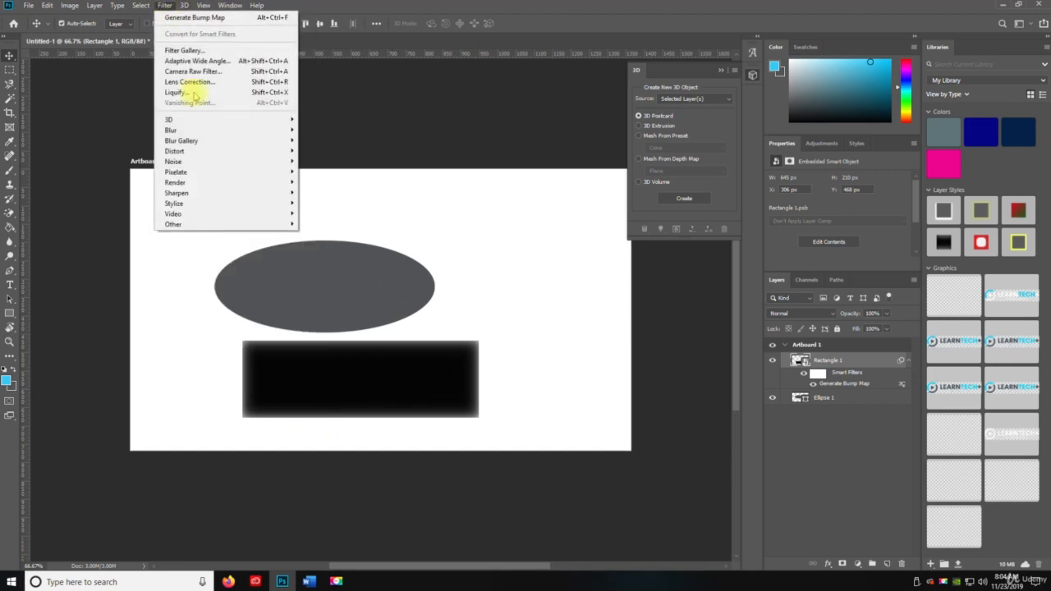
{"action": "mouse_move", "coordinate": [216, 119]}
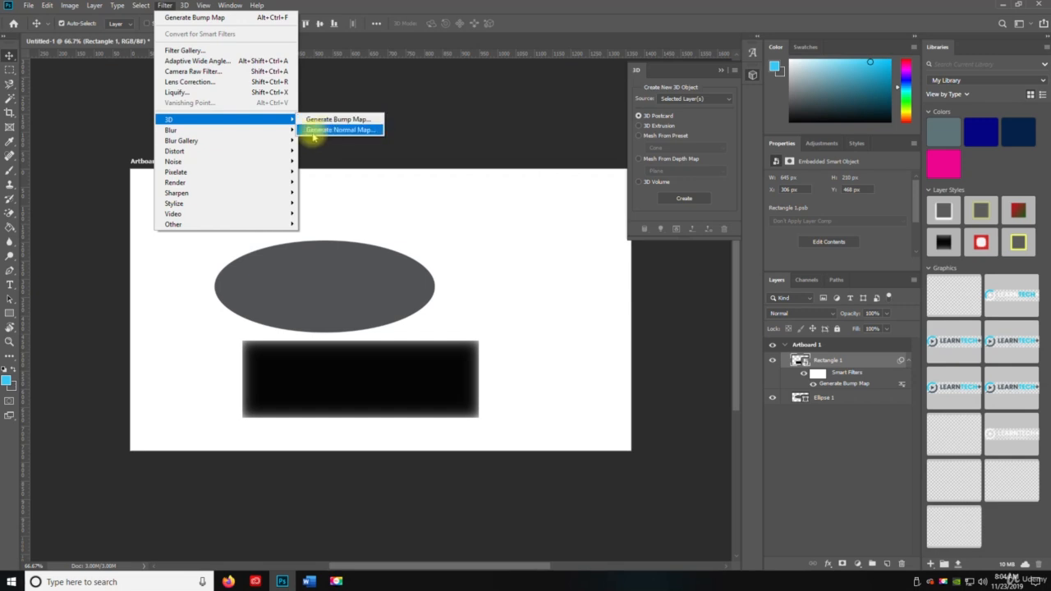
{"action": "left_click", "coordinate": [441, 242]}
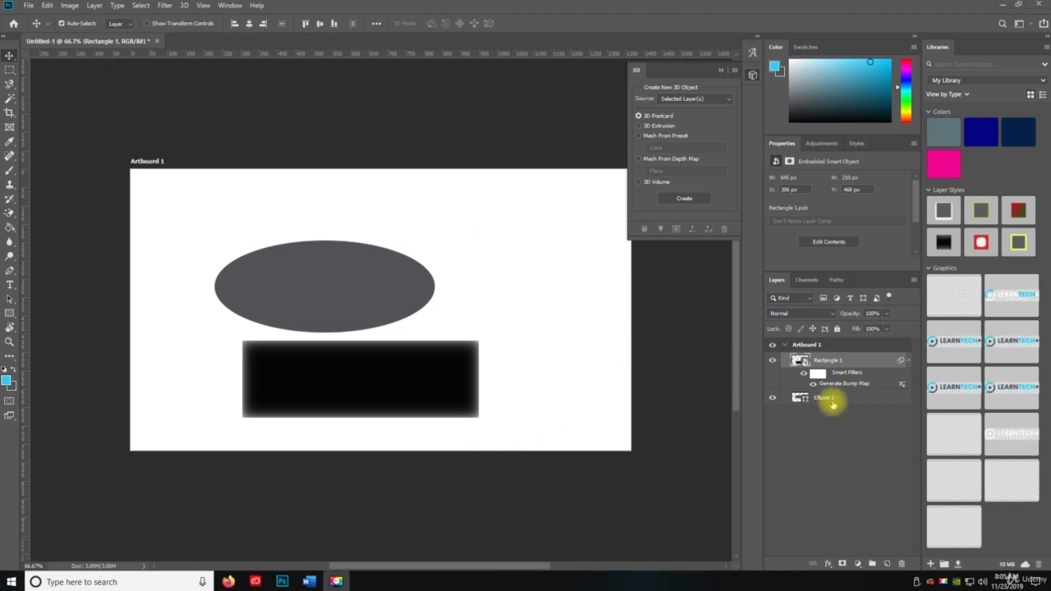
- Delete the ellipse layer and draw a new rectangle about 396 × 267 px above the blurred one
{"action": "left_click_drag", "start_coordinate": [832, 402], "coordinate": [902, 564]}
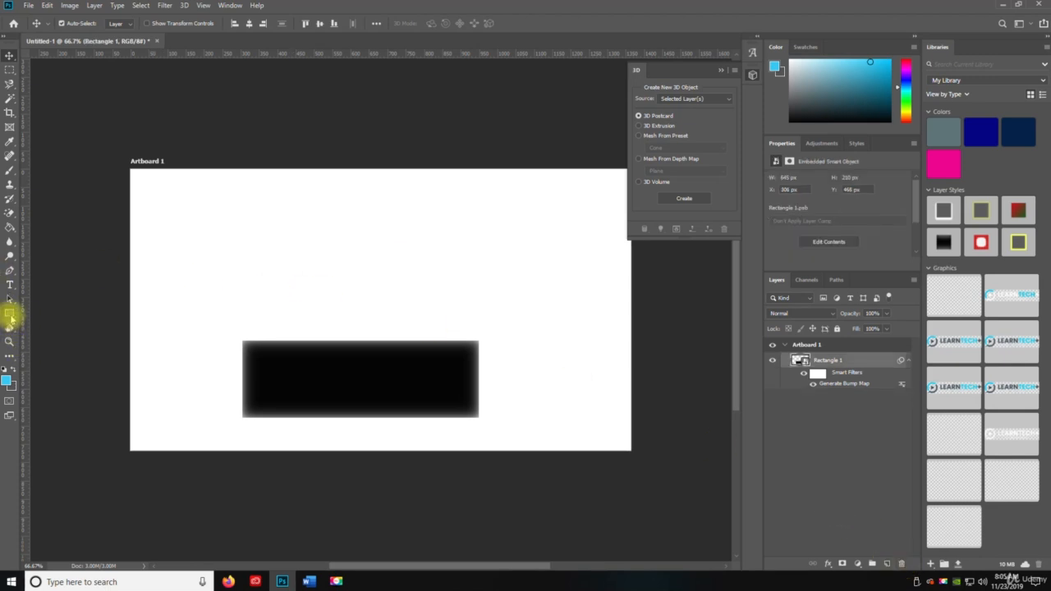
{"action": "left_click", "coordinate": [11, 315]}
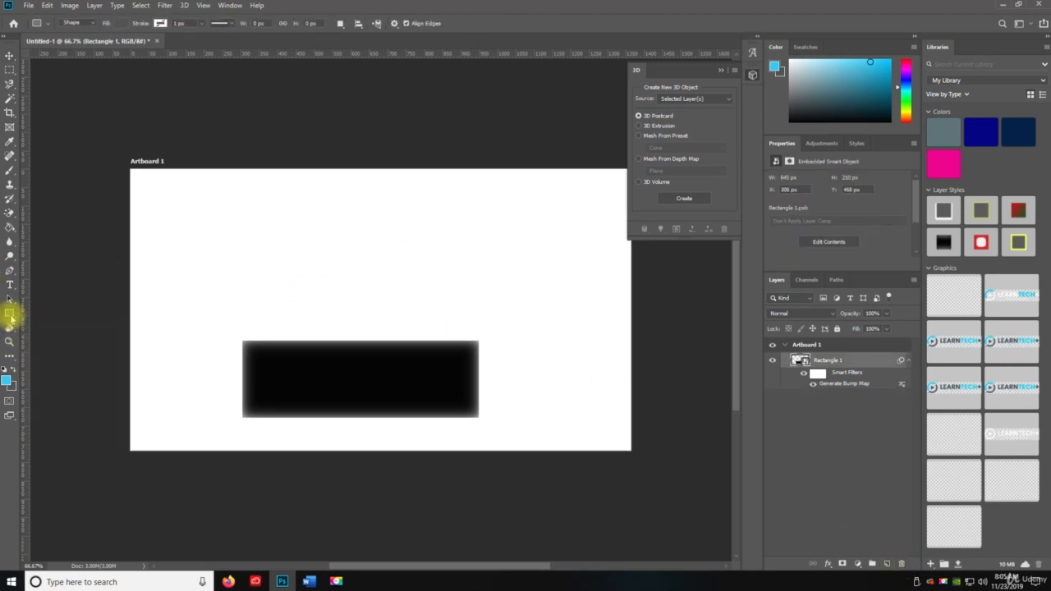
{"action": "left_click_drag", "start_coordinate": [223, 217], "coordinate": [370, 308]}
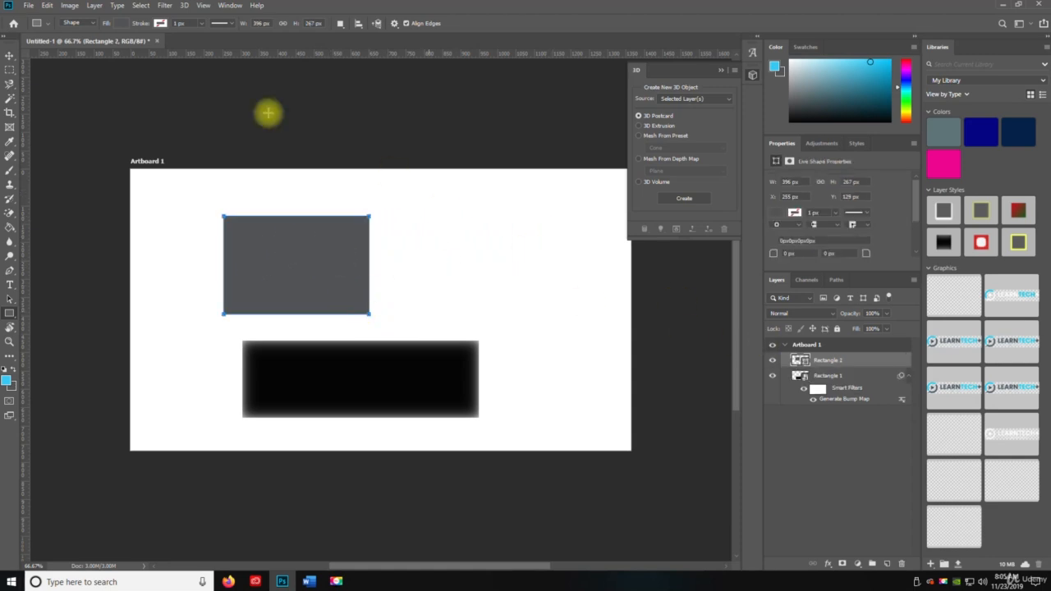
- Apply the 3D Generate Normal Map filter to the new rectangle, converting the shape layer to a smart object
{"action": "left_click", "coordinate": [164, 5]}
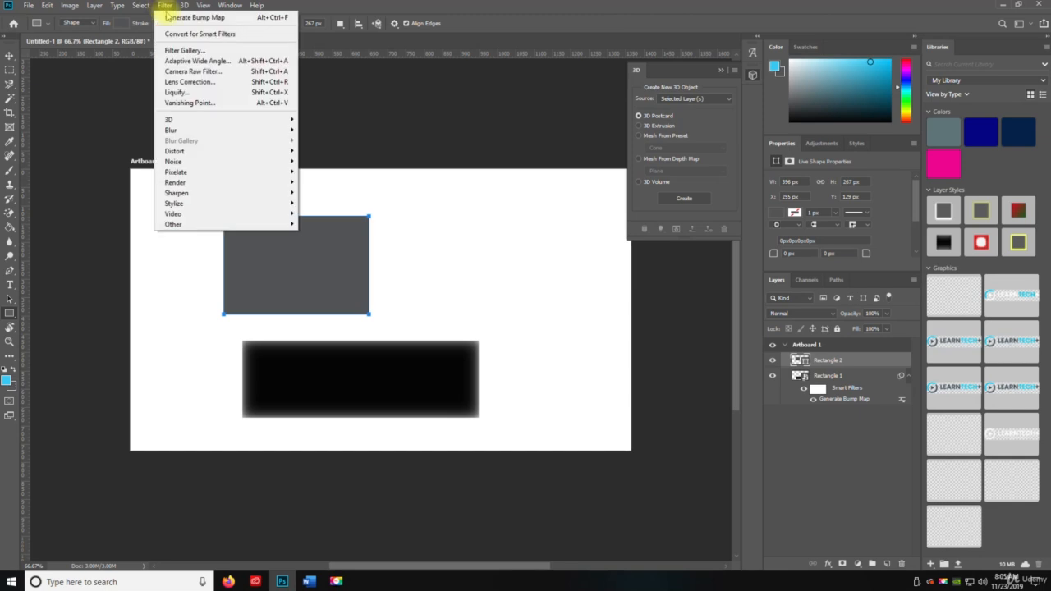
{"action": "mouse_move", "coordinate": [264, 121]}
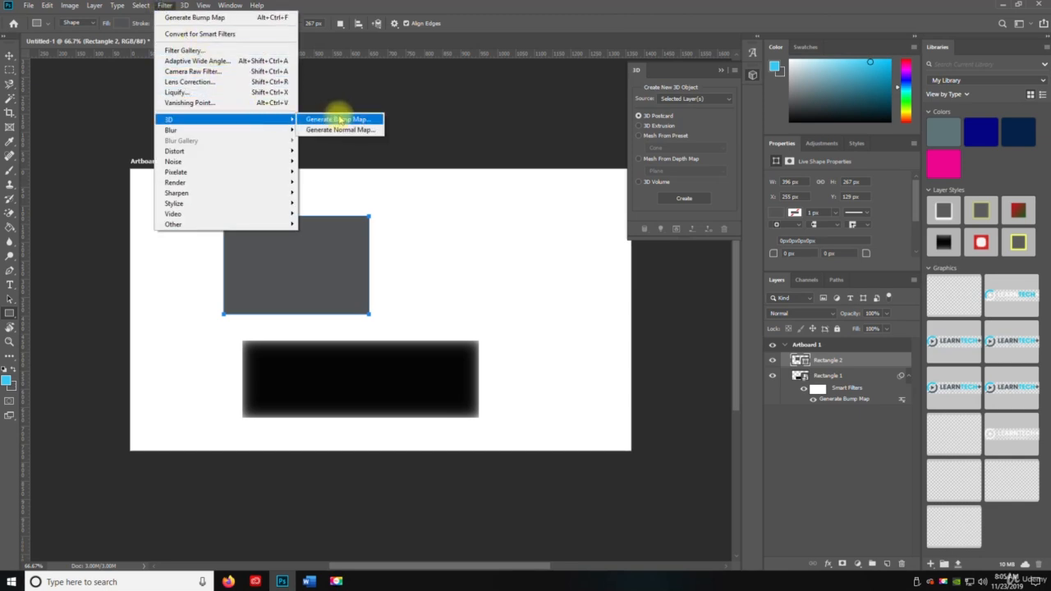
{"action": "left_click", "coordinate": [340, 130]}
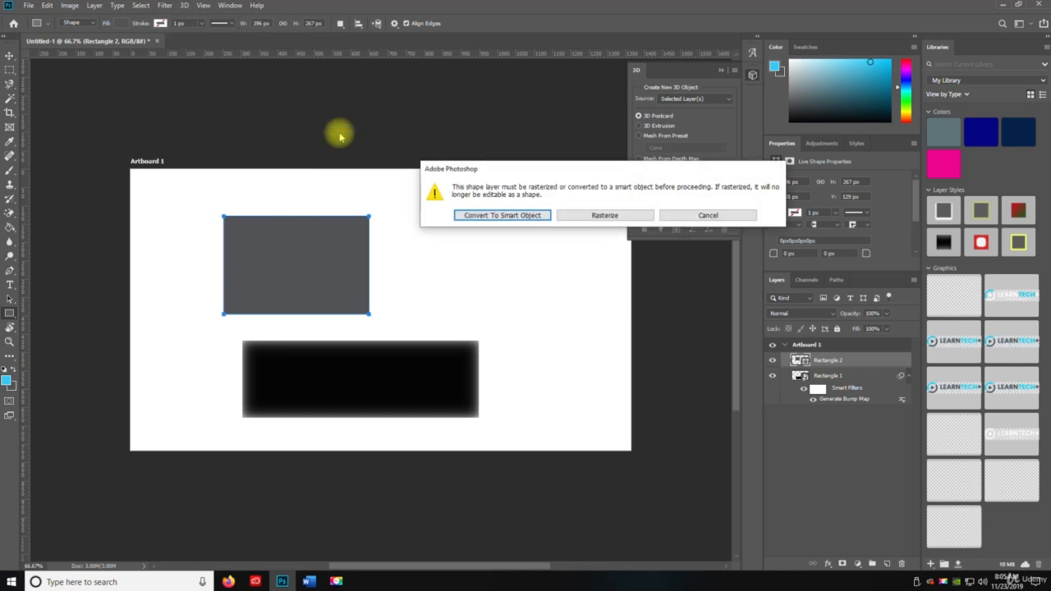
{"action": "left_click", "coordinate": [510, 215]}
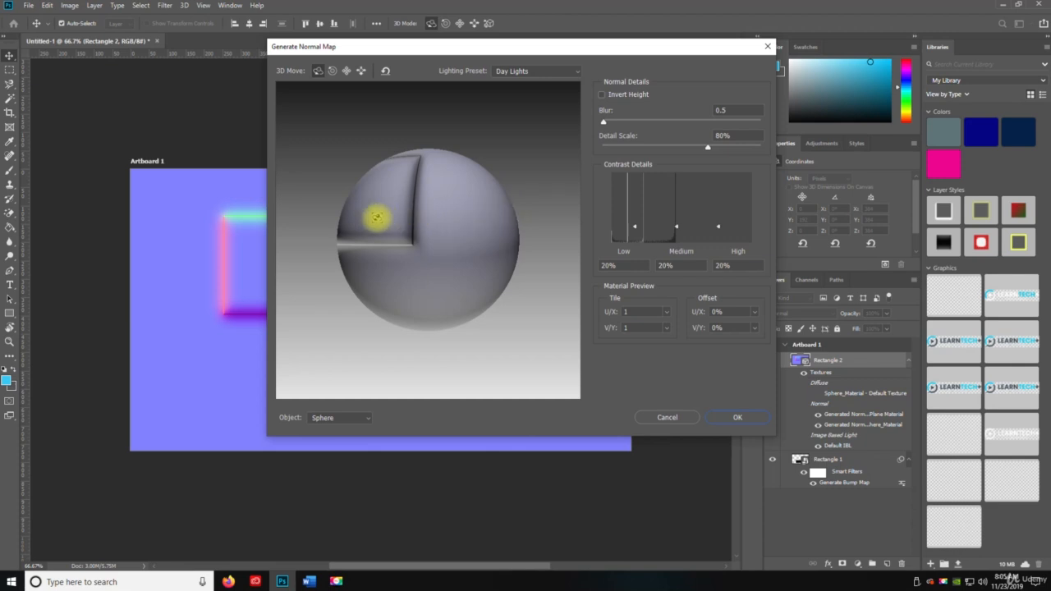
- Set the normal map preview's lighting preset to Purple Faze
{"action": "left_click_drag", "start_coordinate": [375, 218], "coordinate": [416, 231]}
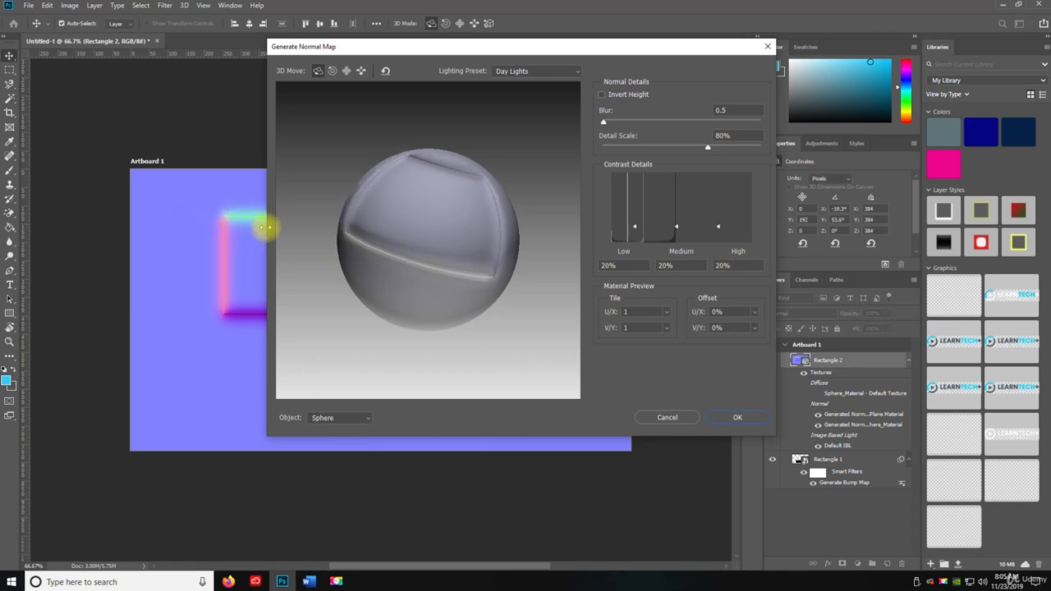
{"action": "left_click_drag", "start_coordinate": [422, 216], "coordinate": [440, 180]}
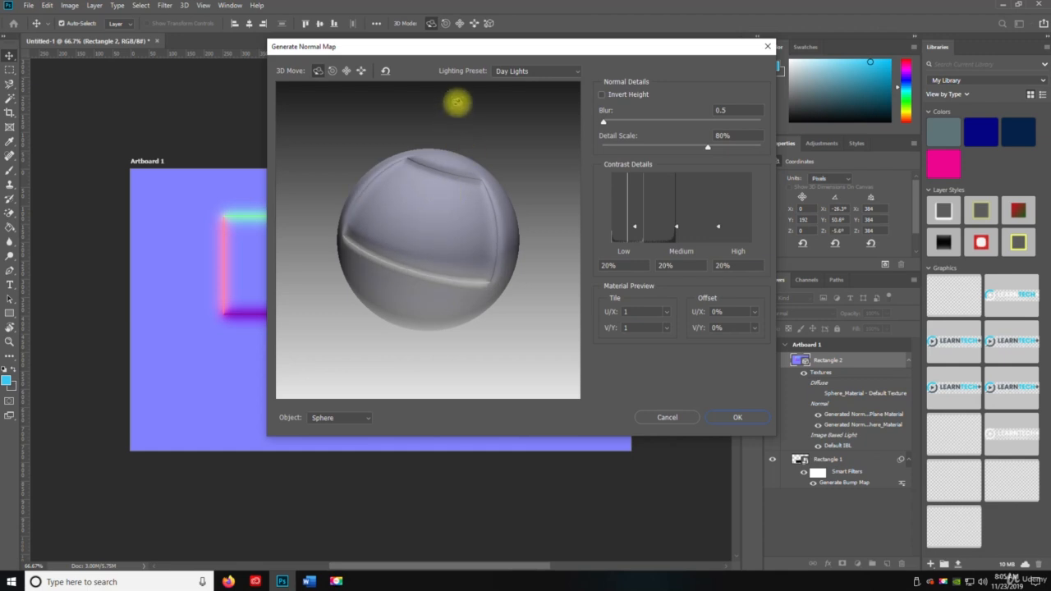
{"action": "left_click", "coordinate": [547, 71]}
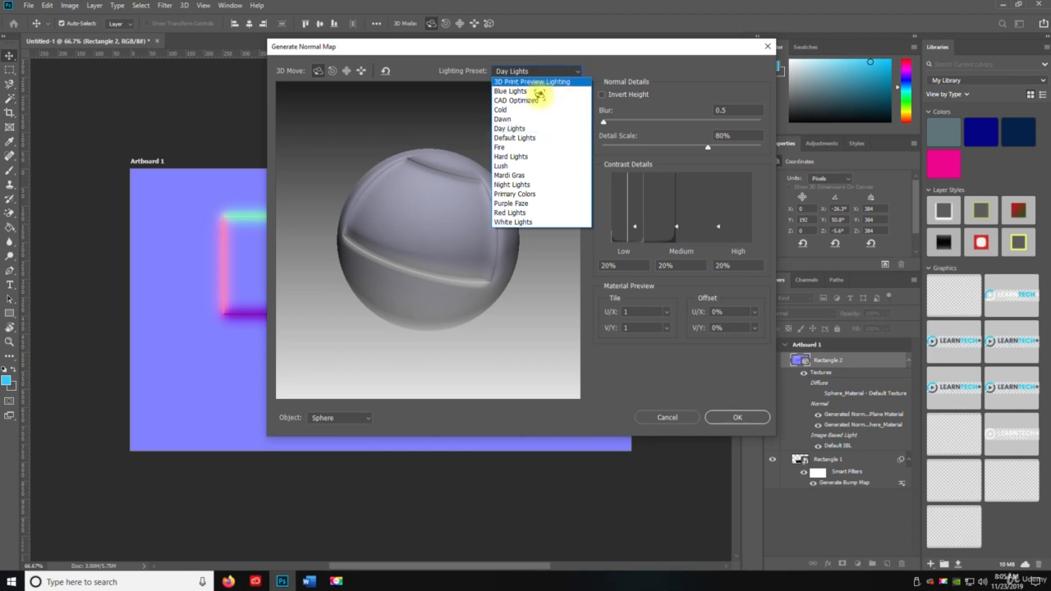
{"action": "left_click", "coordinate": [534, 204]}
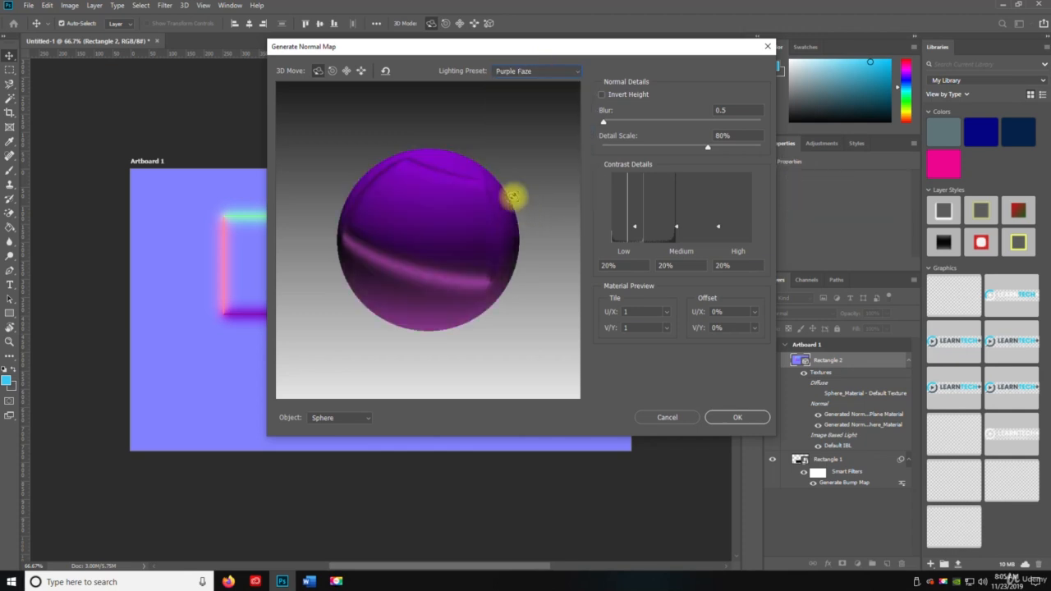
- Set the normal map's Blur to 0
{"action": "mouse_move", "coordinate": [459, 212]}
{"action": "left_mouse_down"}
{"action": "mouse_move", "coordinate": [458, 238]}
{"action": "mouse_move", "coordinate": [467, 197]}
{"action": "mouse_move", "coordinate": [444, 202]}
{"action": "mouse_move", "coordinate": [463, 204]}
{"action": "left_mouse_up"}
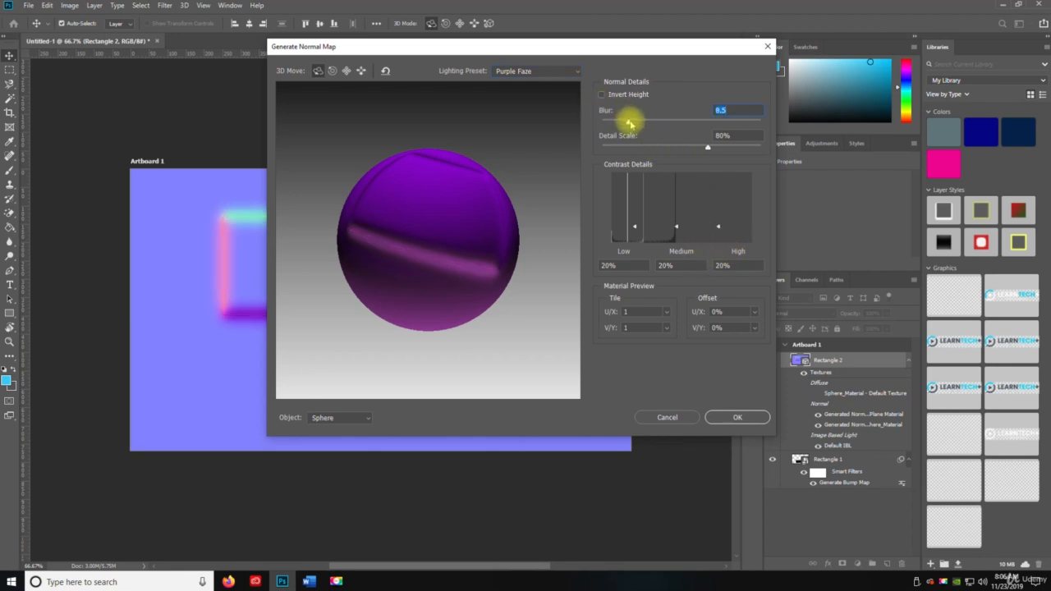
{"action": "left_click_drag", "start_coordinate": [642, 123], "coordinate": [674, 123]}
{"action": "left_click_drag", "start_coordinate": [650, 123], "coordinate": [563, 124]}
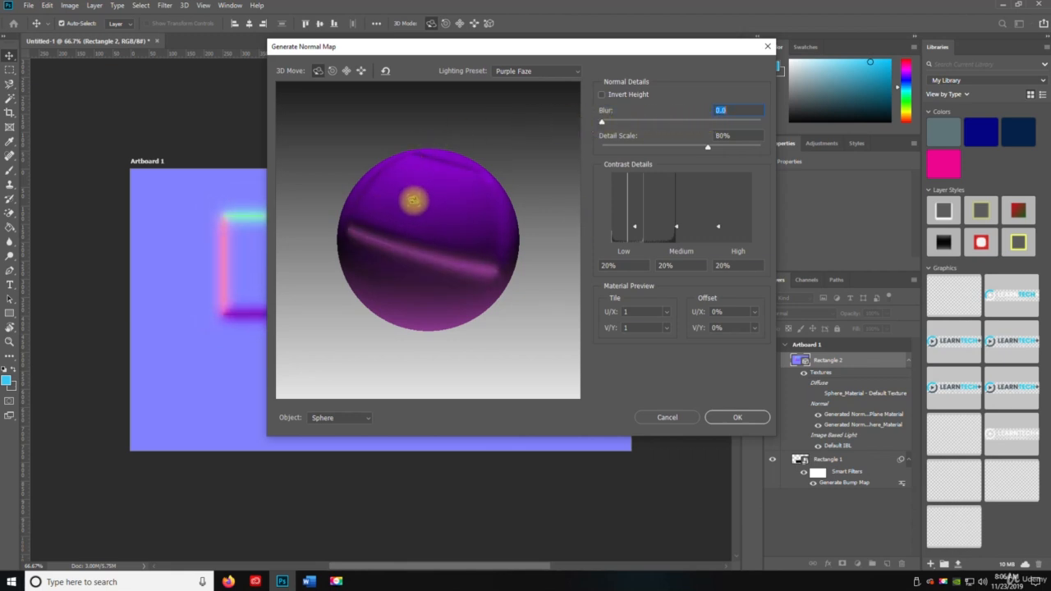
- Change the preview object from the sphere to Soda
{"action": "left_click_drag", "start_coordinate": [426, 209], "coordinate": [412, 270]}
{"action": "left_click", "coordinate": [339, 419]}
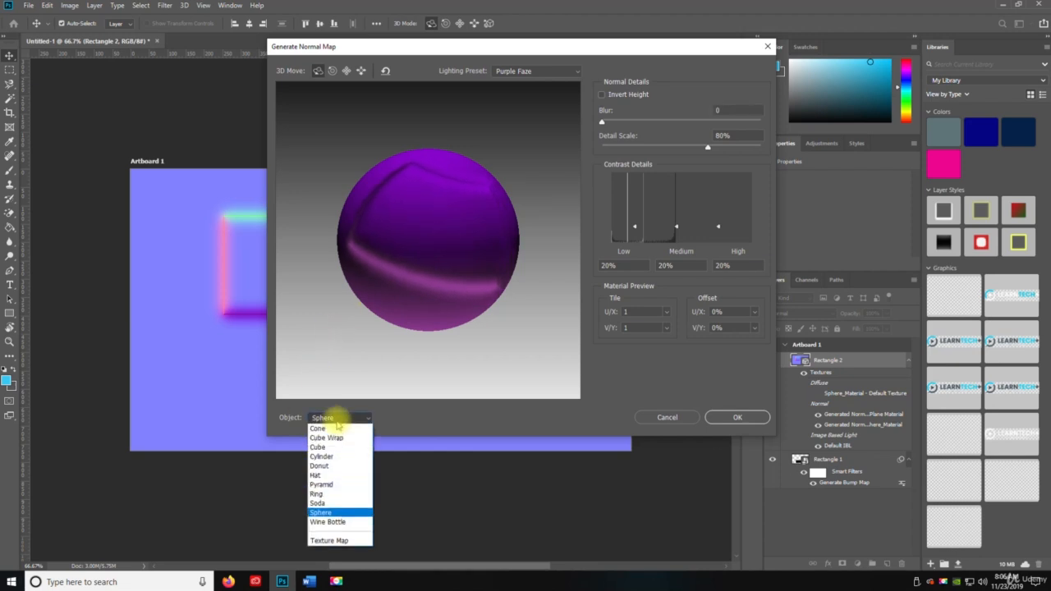
{"action": "left_click", "coordinate": [333, 503]}
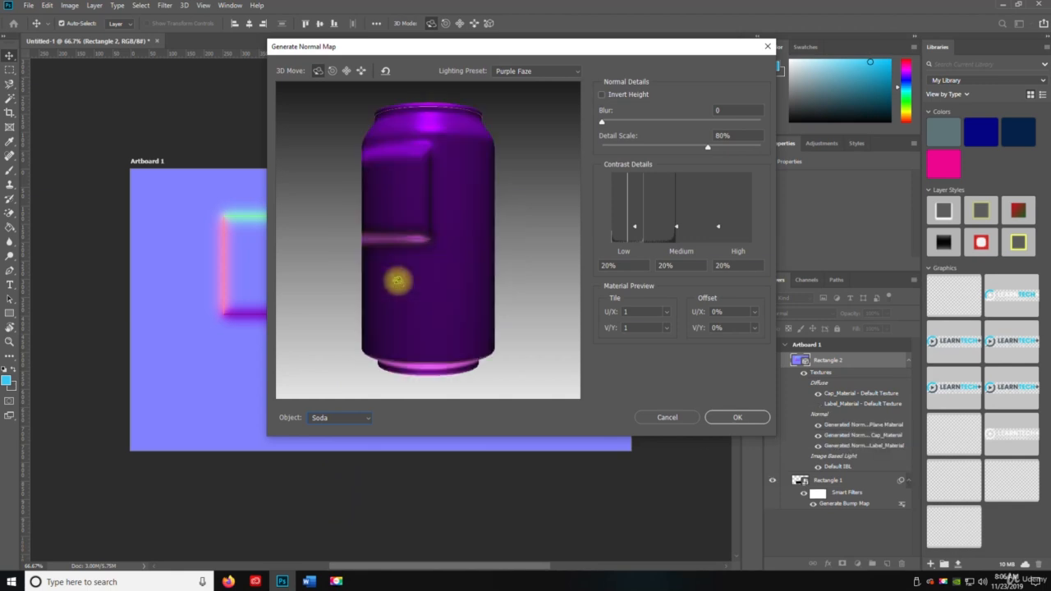
- Change the preview object to Cone
{"action": "left_click_drag", "start_coordinate": [397, 280], "coordinate": [400, 200]}
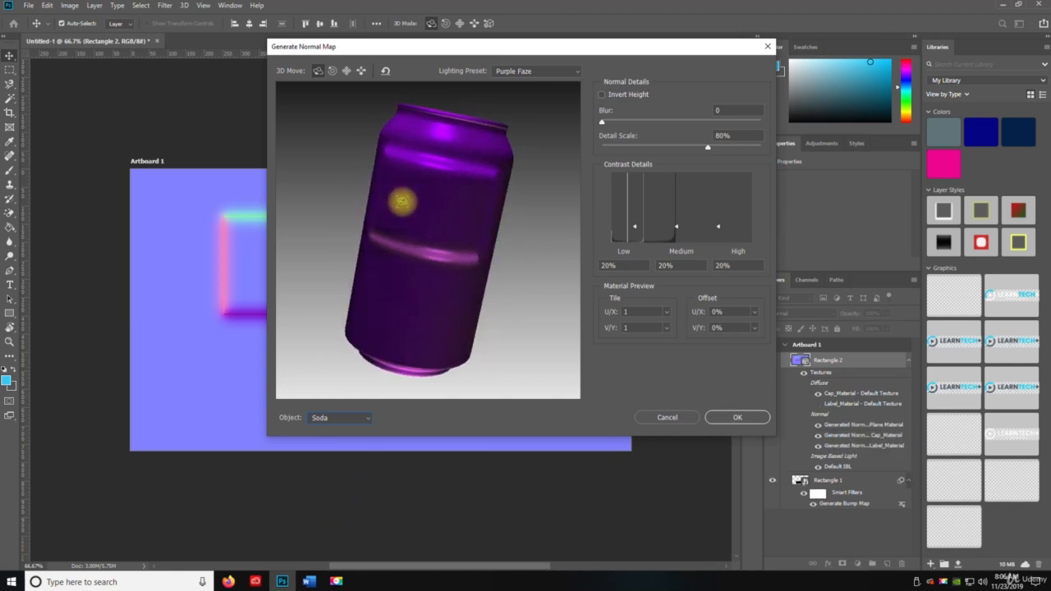
{"action": "left_click", "coordinate": [347, 428]}
{"action": "left_click", "coordinate": [331, 435]}
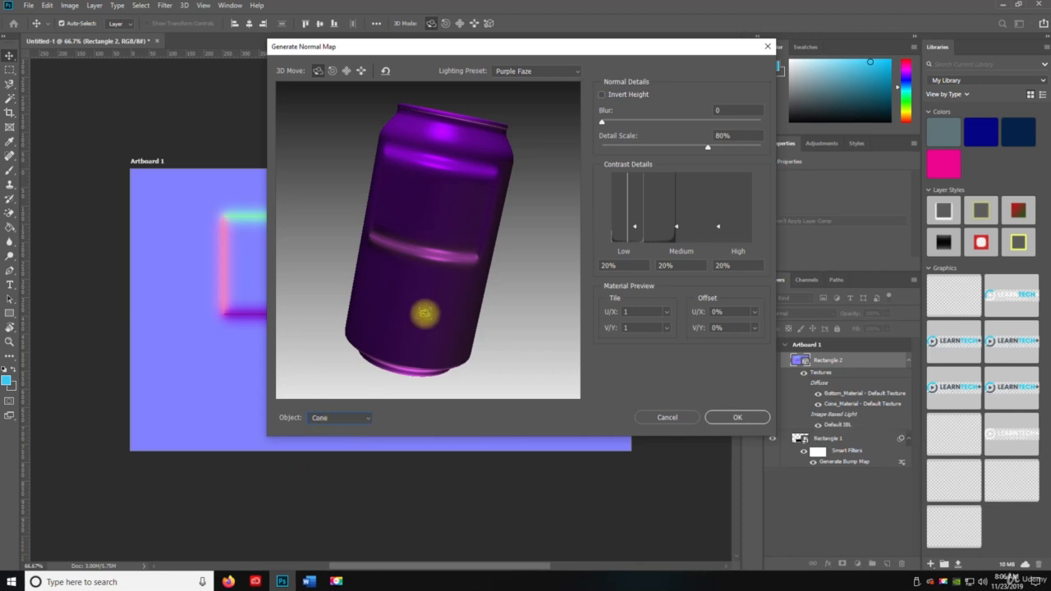
- Change the normal map preview object to Cube Wrap, then to Cylinder
{"action": "left_click_drag", "start_coordinate": [388, 301], "coordinate": [477, 304]}
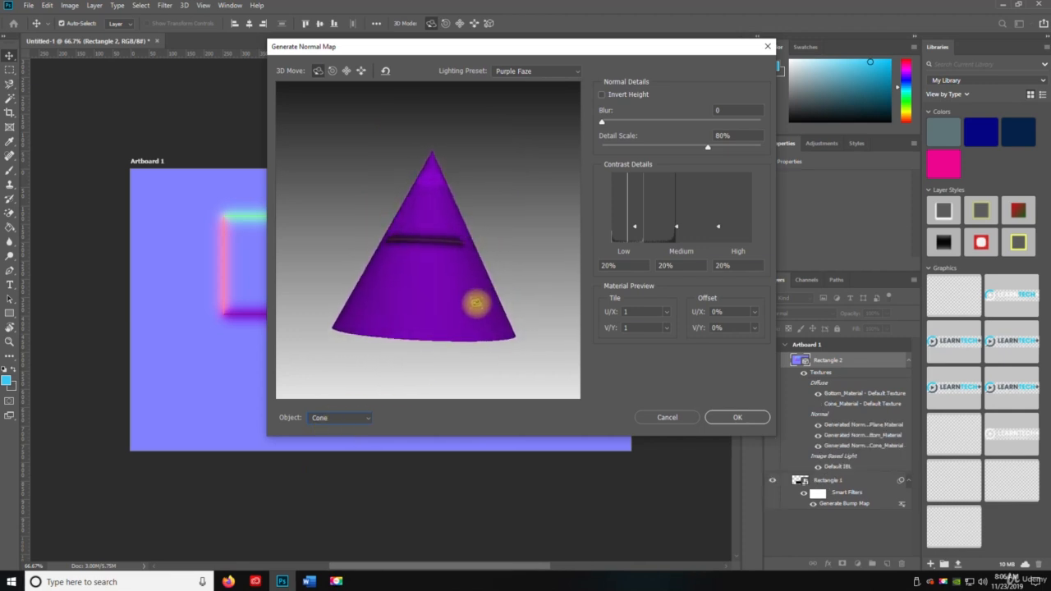
{"action": "left_click", "coordinate": [321, 419]}
{"action": "left_click", "coordinate": [332, 440]}
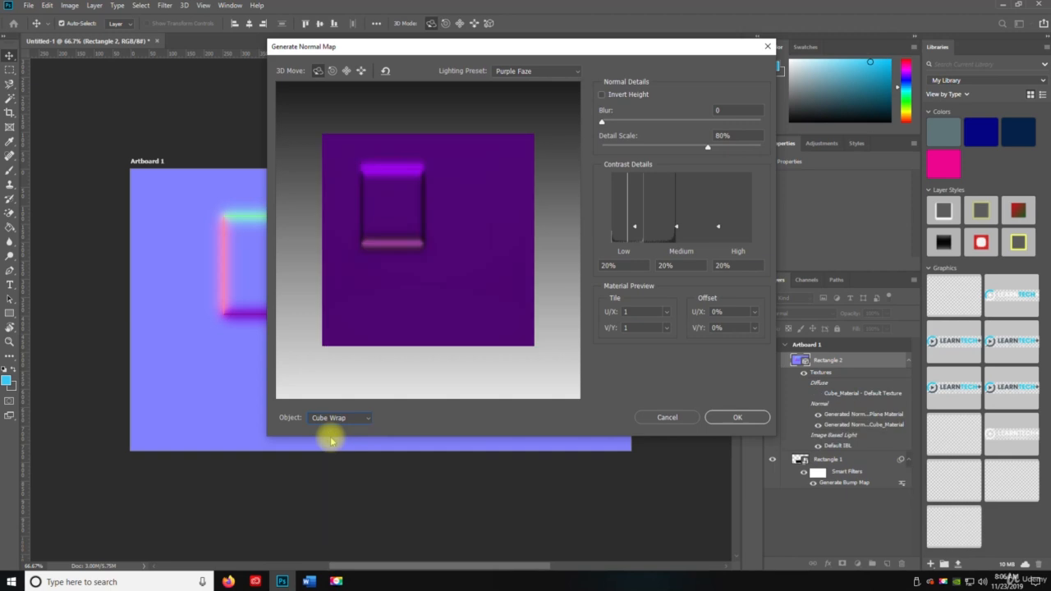
{"action": "left_click_drag", "start_coordinate": [374, 289], "coordinate": [364, 322]}
{"action": "left_click", "coordinate": [345, 418]}
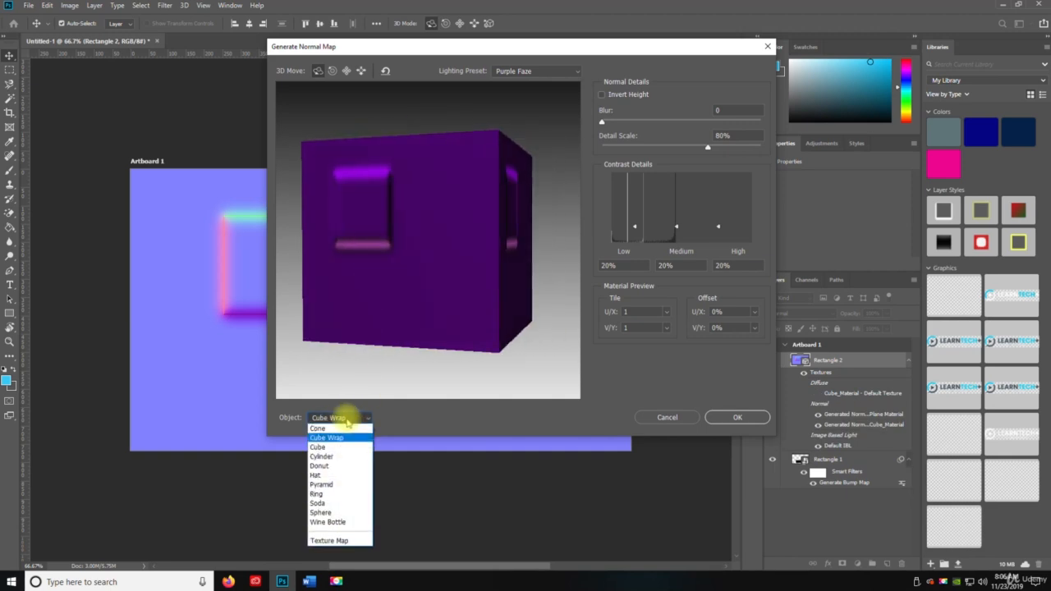
{"action": "left_click", "coordinate": [337, 458]}
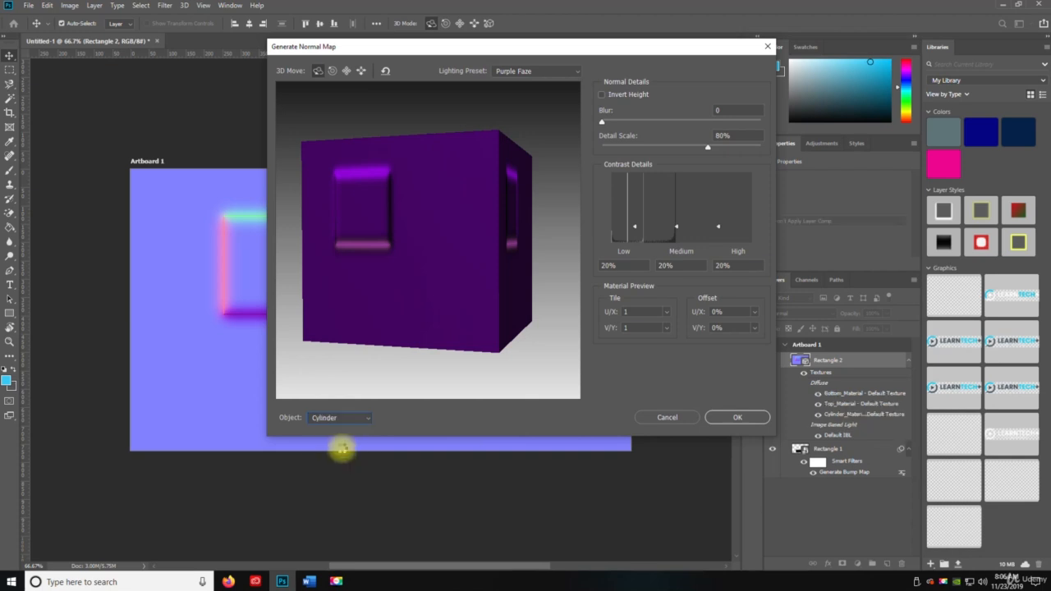
- Switch the preview object to Hat and then to Donut
{"action": "left_click_drag", "start_coordinate": [424, 226], "coordinate": [444, 254]}
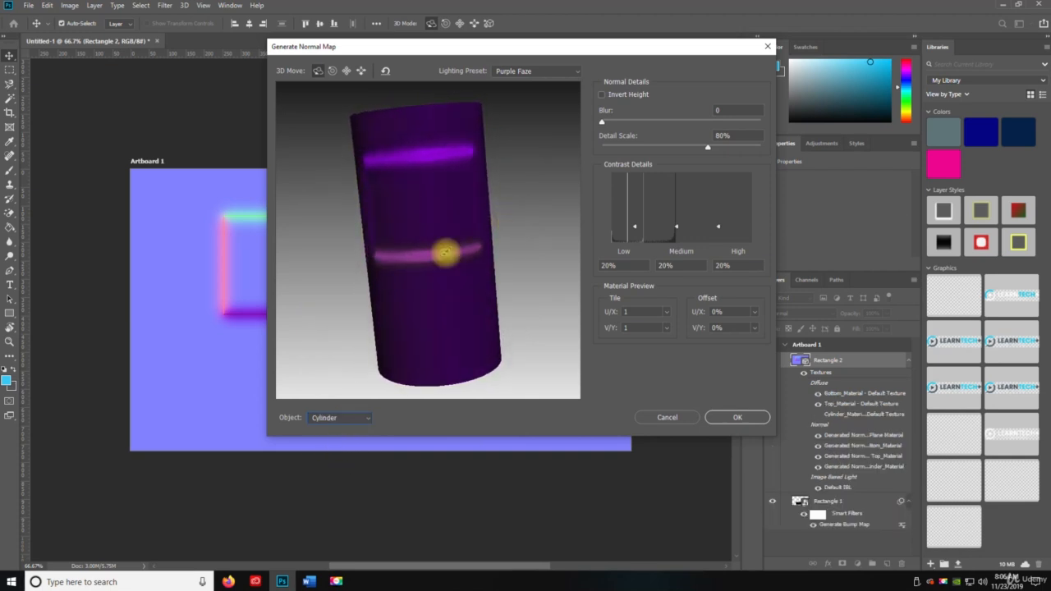
{"action": "left_click", "coordinate": [337, 417]}
{"action": "left_click", "coordinate": [318, 470]}
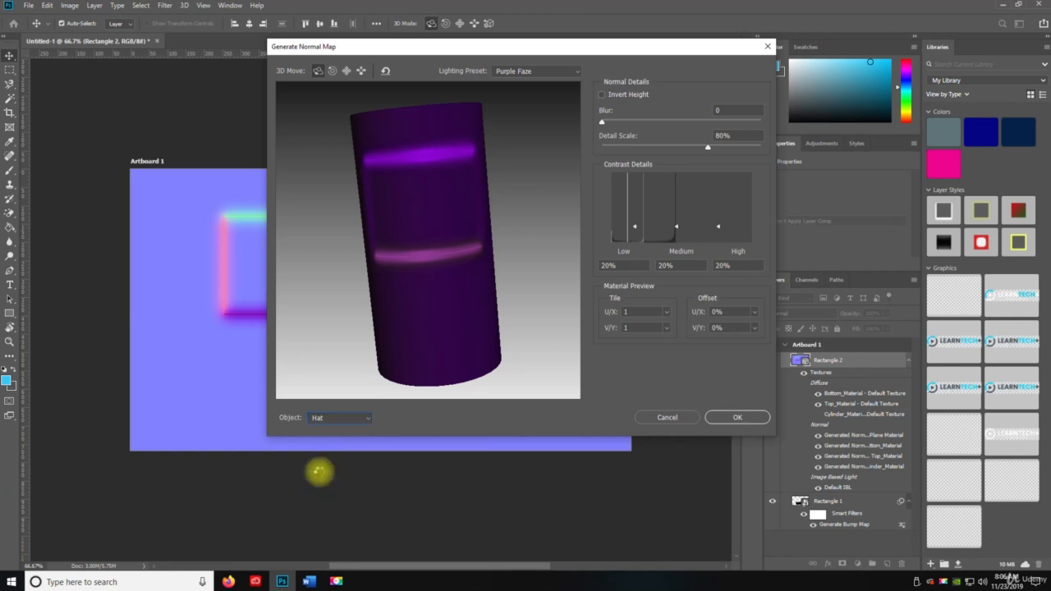
{"action": "left_click", "coordinate": [339, 417]}
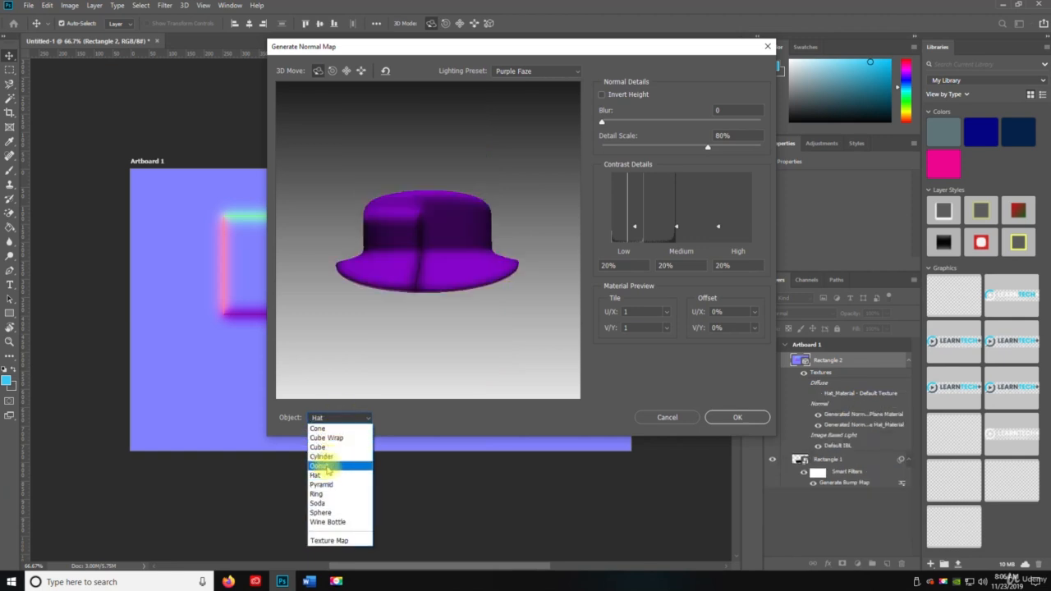
{"action": "left_click", "coordinate": [321, 458]}
- Switch the preview object to Pyramid and then to Ring
{"action": "left_click_drag", "start_coordinate": [420, 245], "coordinate": [524, 193]}
{"action": "left_click", "coordinate": [352, 419]}
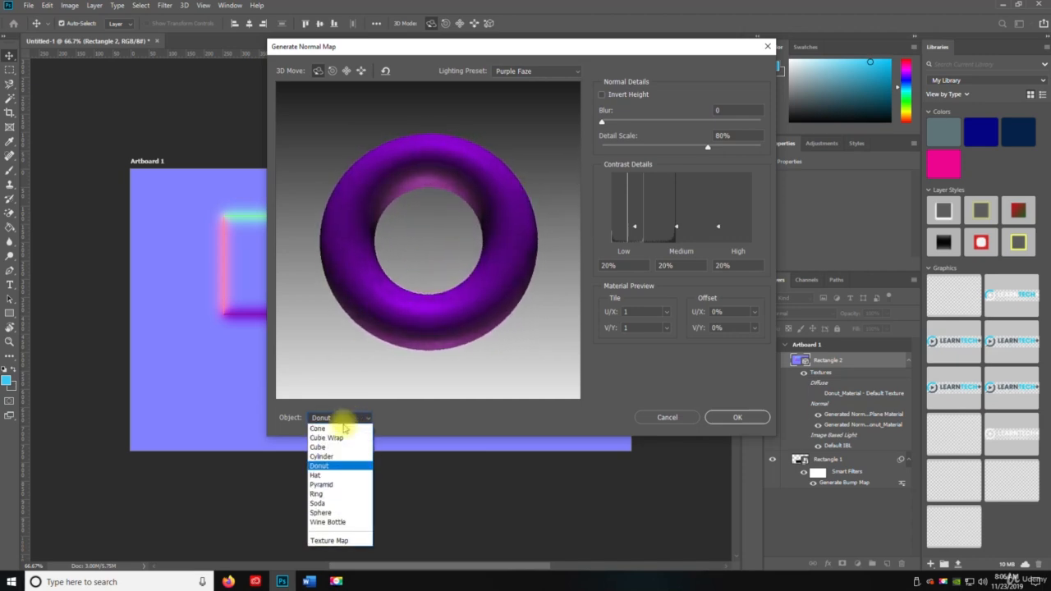
{"action": "left_click", "coordinate": [324, 487]}
{"action": "left_click_drag", "start_coordinate": [409, 238], "coordinate": [477, 254]}
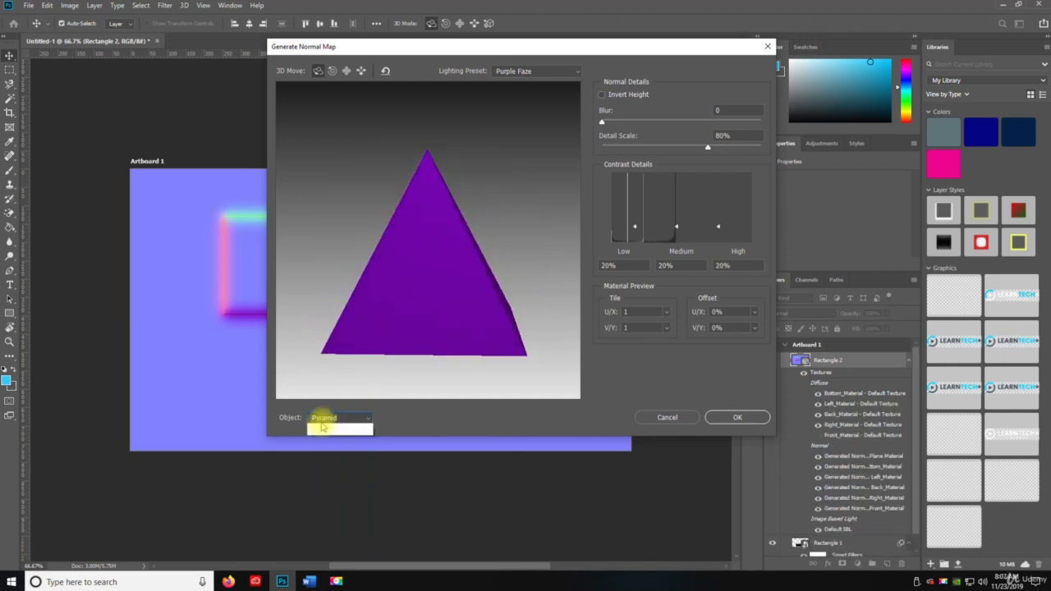
{"action": "left_click", "coordinate": [322, 420]}
{"action": "left_click", "coordinate": [321, 495]}
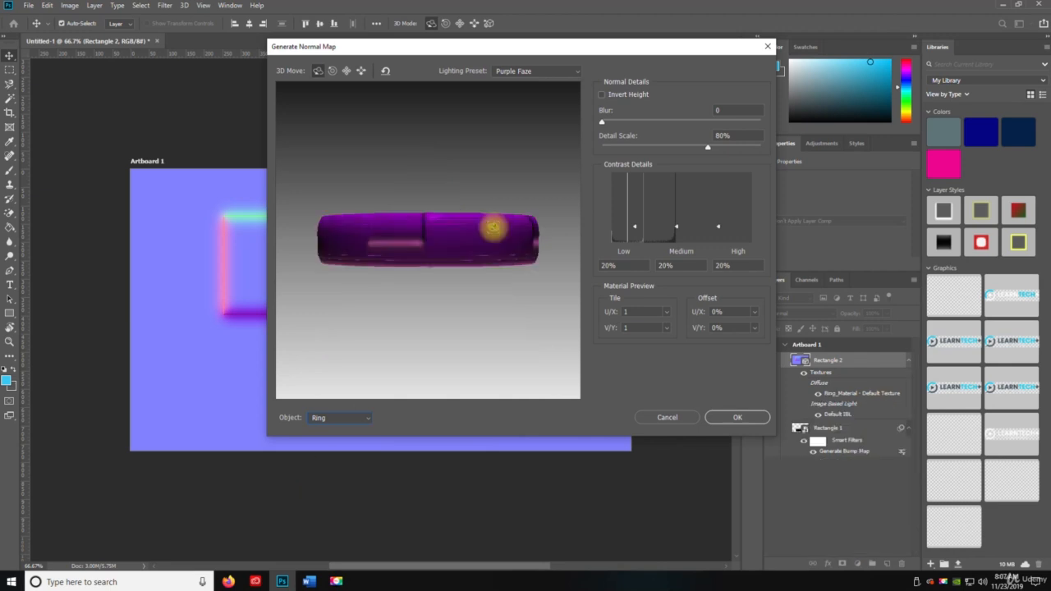
- Switch the preview object to Sphere and then to Wine Bottle
{"action": "left_click_drag", "start_coordinate": [492, 229], "coordinate": [288, 237]}
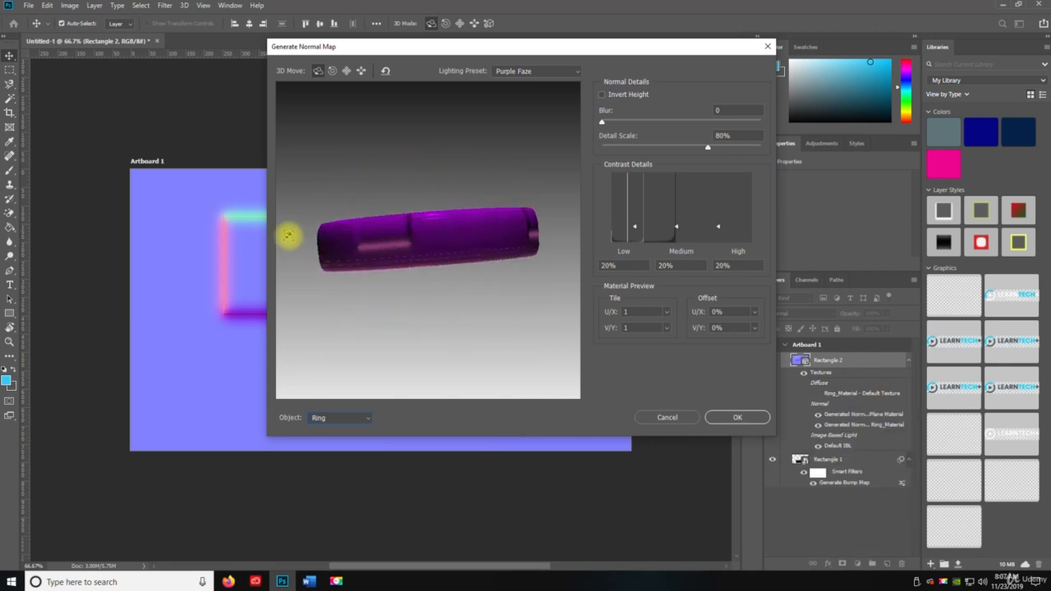
{"action": "left_click", "coordinate": [328, 417]}
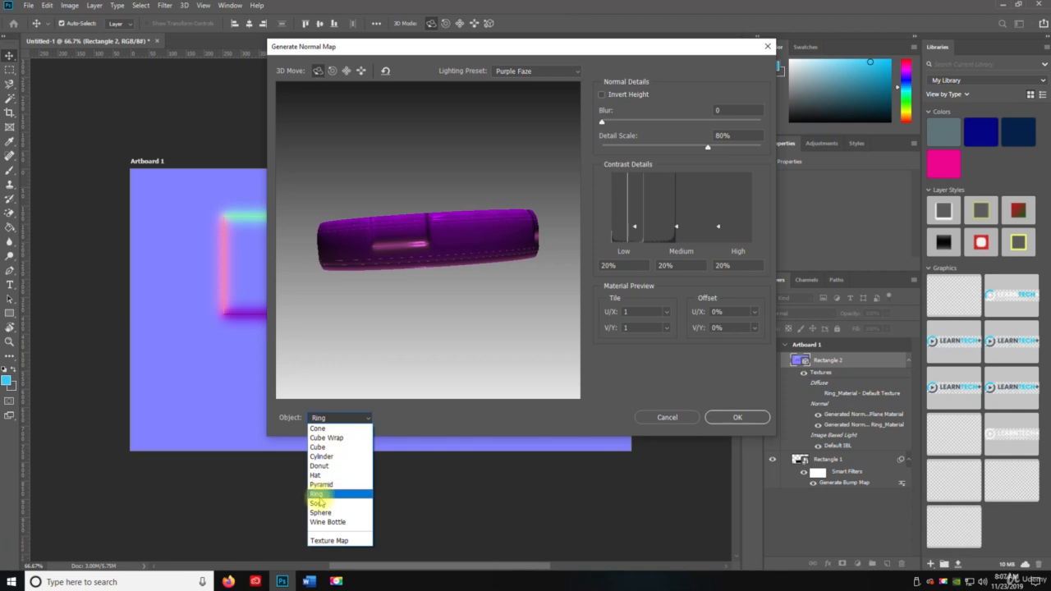
{"action": "left_click", "coordinate": [329, 514]}
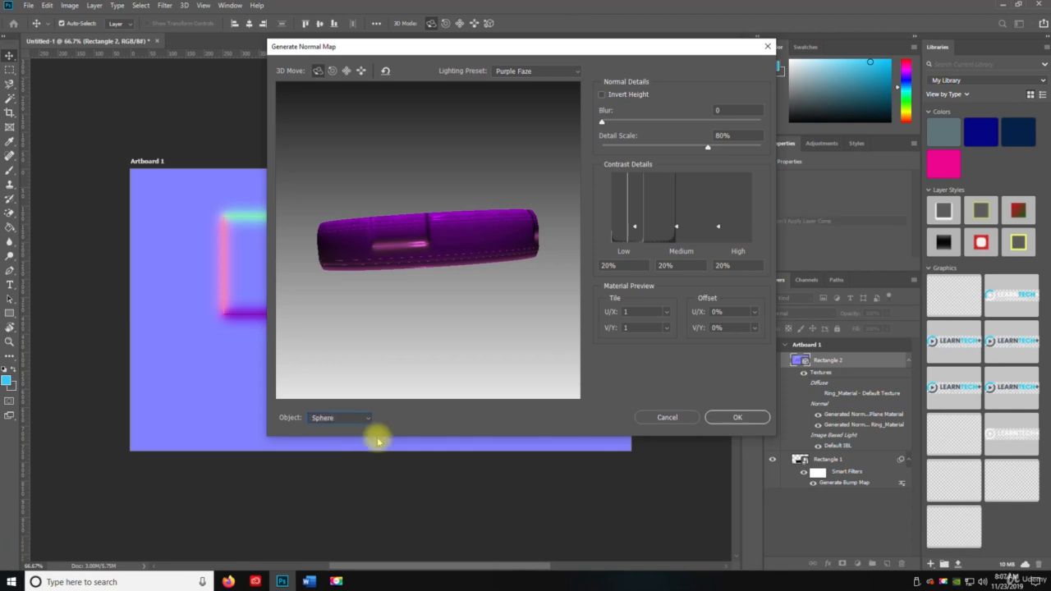
{"action": "left_click_drag", "start_coordinate": [427, 224], "coordinate": [386, 275]}
{"action": "left_click", "coordinate": [337, 418]}
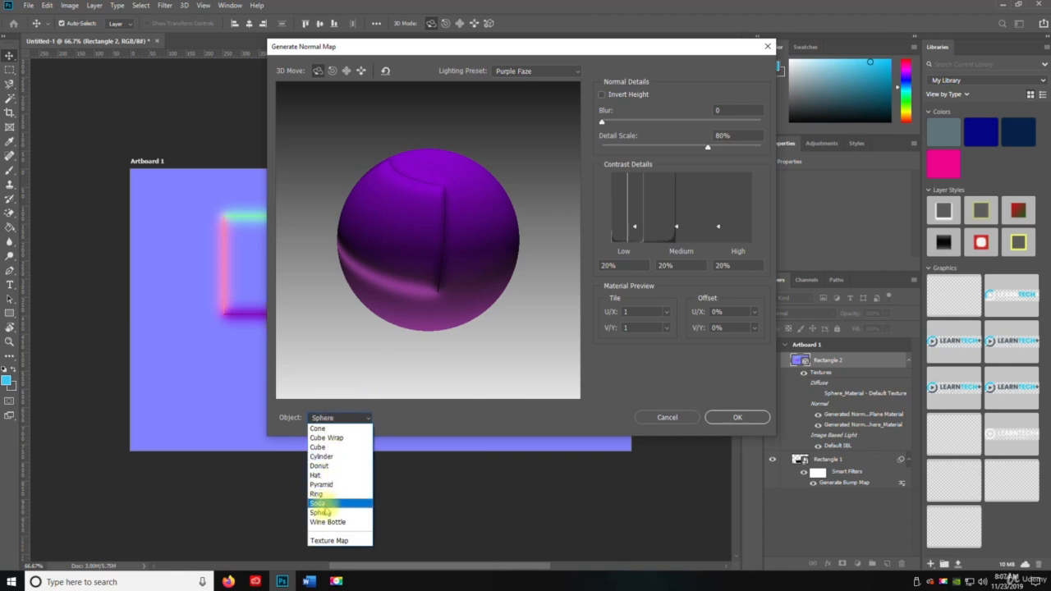
{"action": "left_click", "coordinate": [329, 522]}
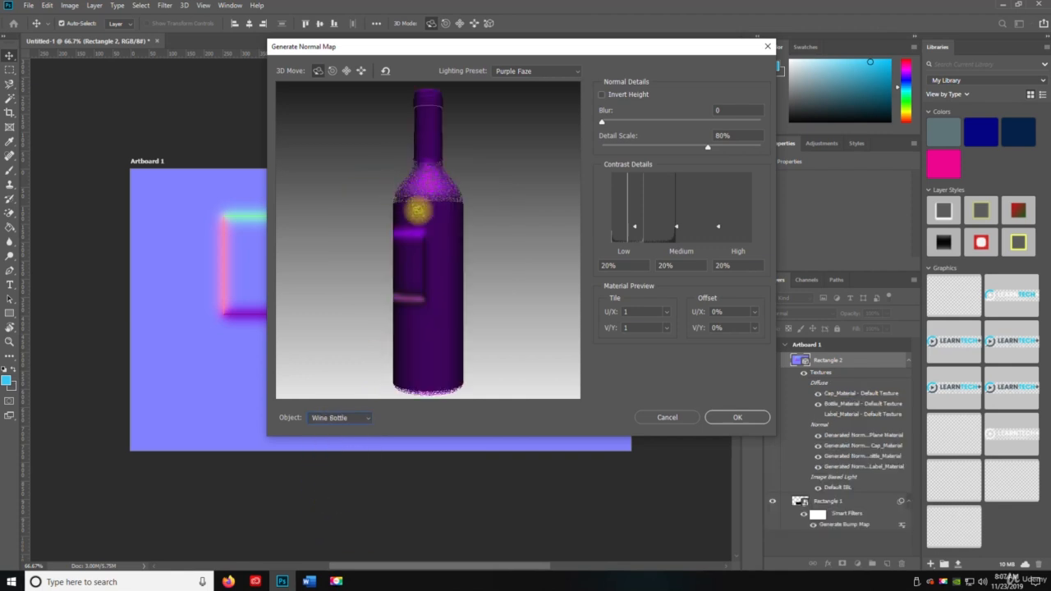
- Switch the preview object to Texture Map and then back to Sphere
{"action": "left_click_drag", "start_coordinate": [421, 271], "coordinate": [397, 414]}
{"action": "left_click", "coordinate": [361, 418]}
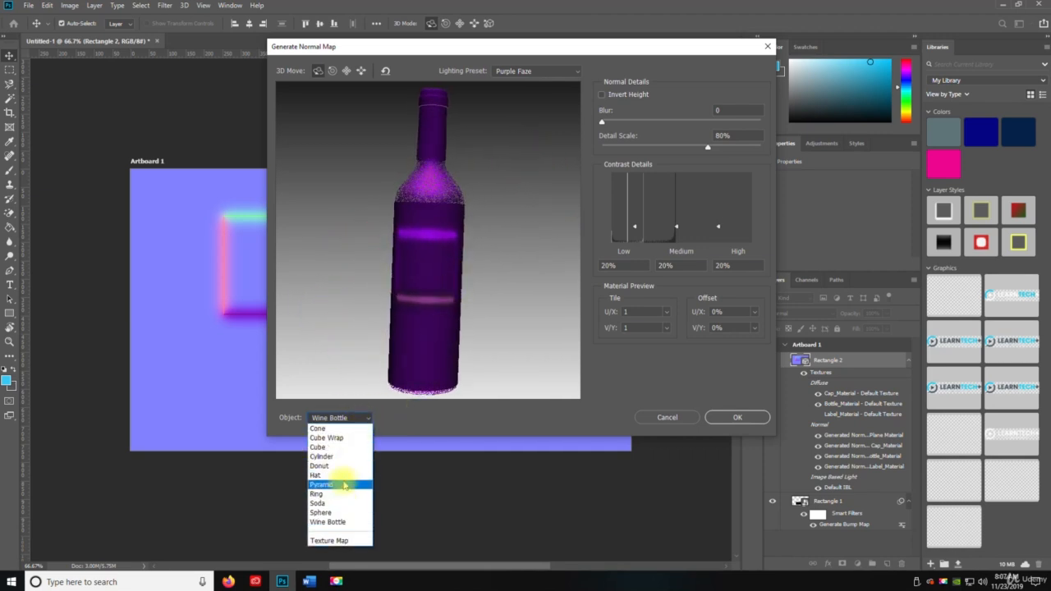
{"action": "left_click", "coordinate": [328, 541]}
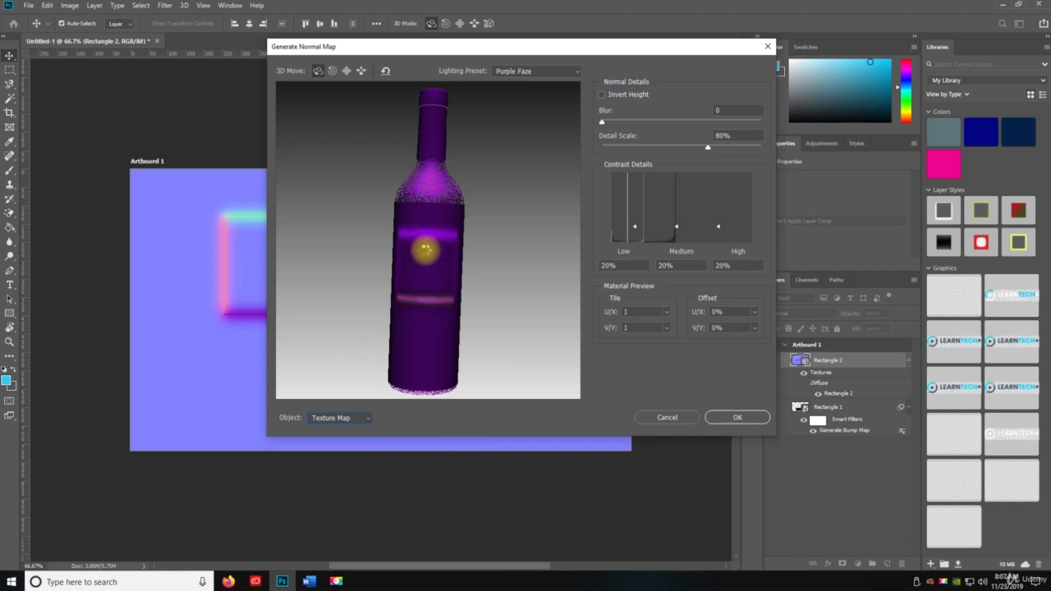
{"action": "left_click_drag", "start_coordinate": [386, 177], "coordinate": [375, 359]}
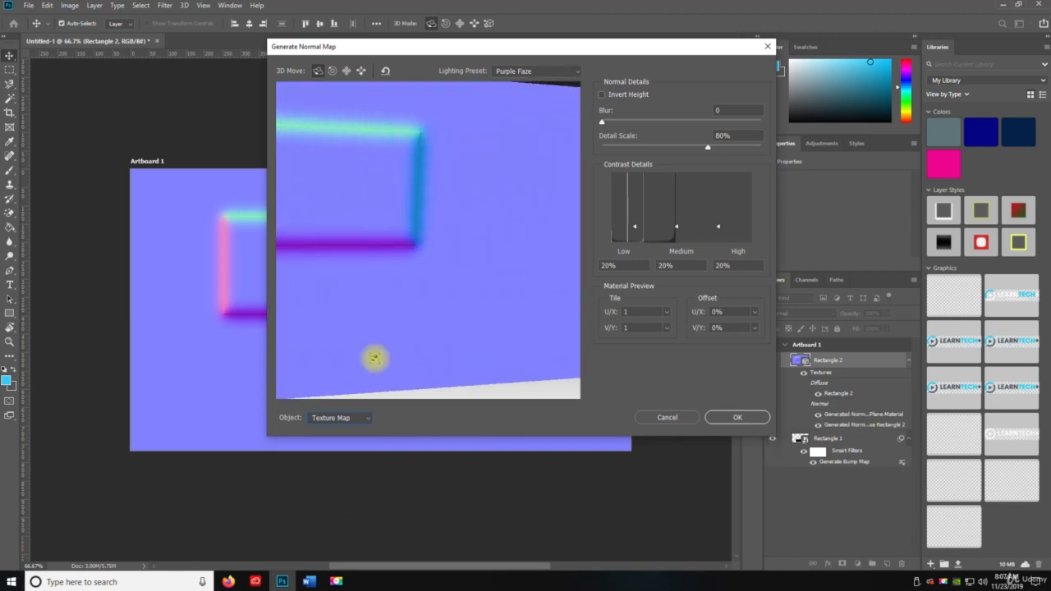
{"action": "left_click", "coordinate": [348, 424]}
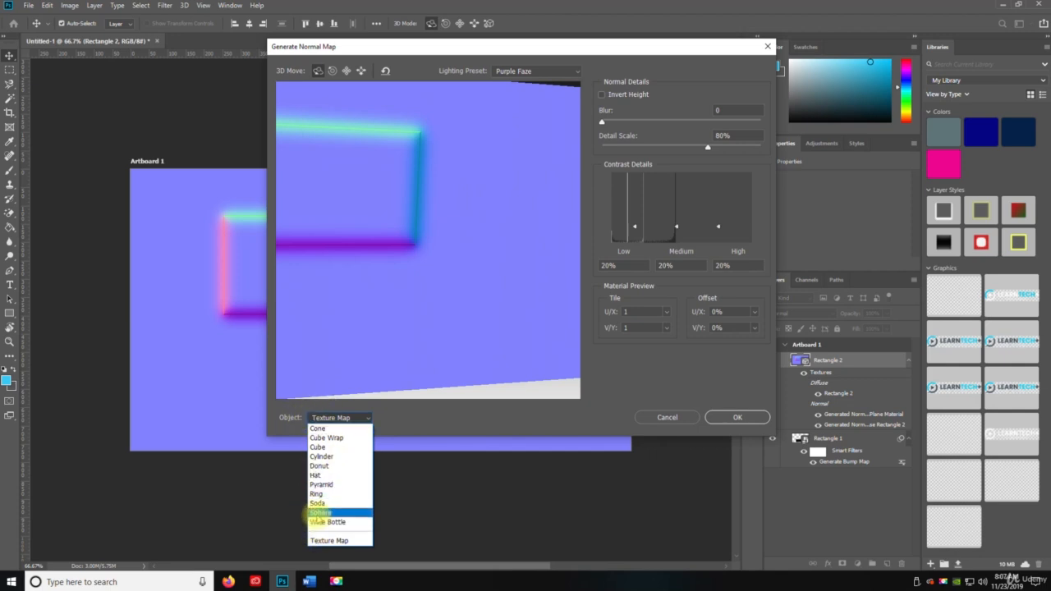
{"action": "left_click", "coordinate": [317, 513]}
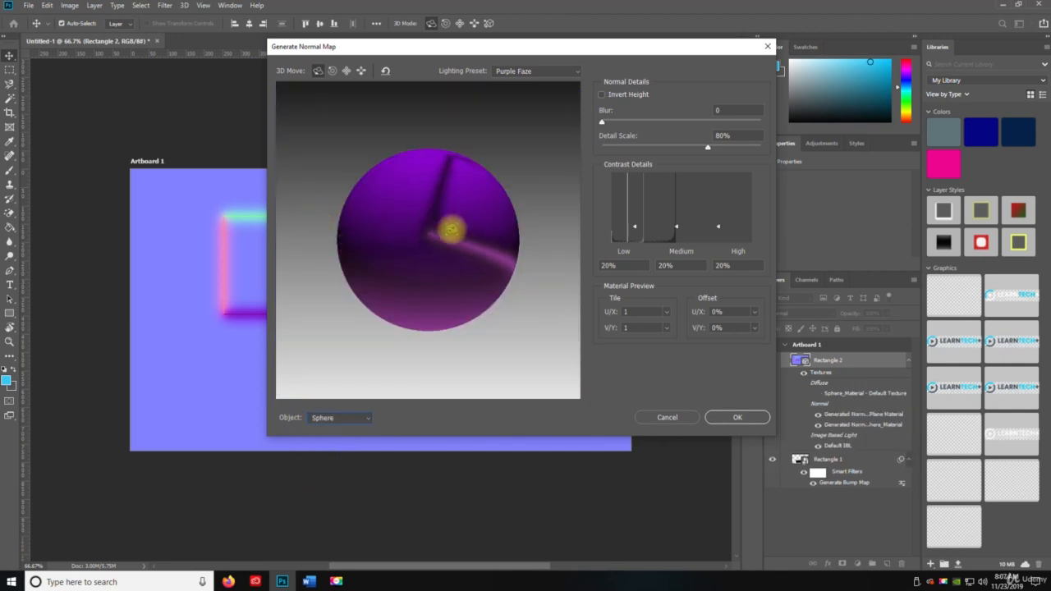
- Apply the Generate Normal Map filter and shift the normal-mapped rectangle slightly left
{"action": "left_click_drag", "start_coordinate": [451, 230], "coordinate": [429, 238]}
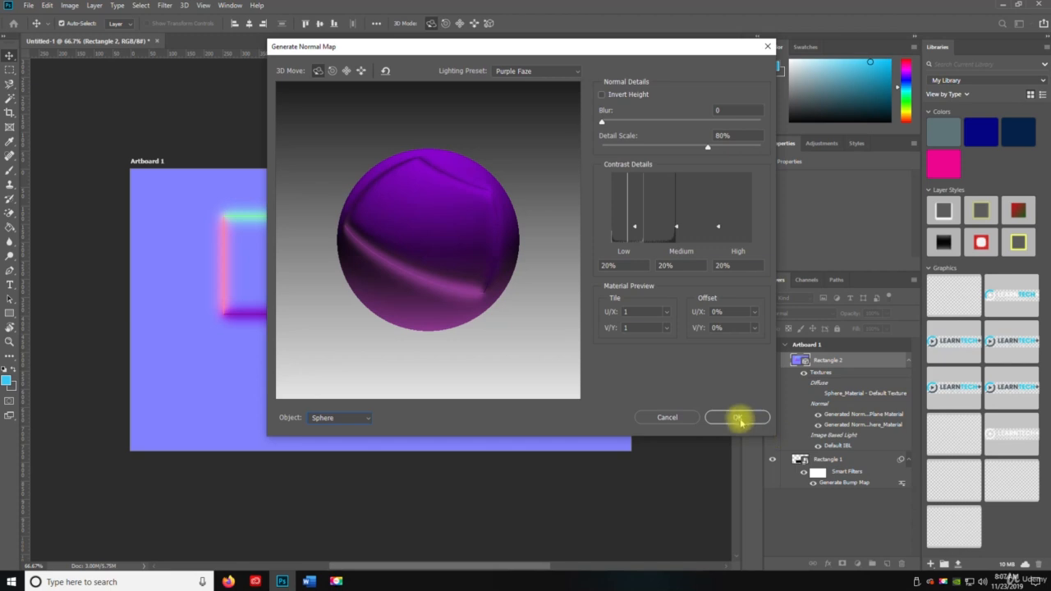
{"action": "left_click", "coordinate": [737, 418]}
{"action": "left_click_drag", "start_coordinate": [277, 257], "coordinate": [357, 251]}
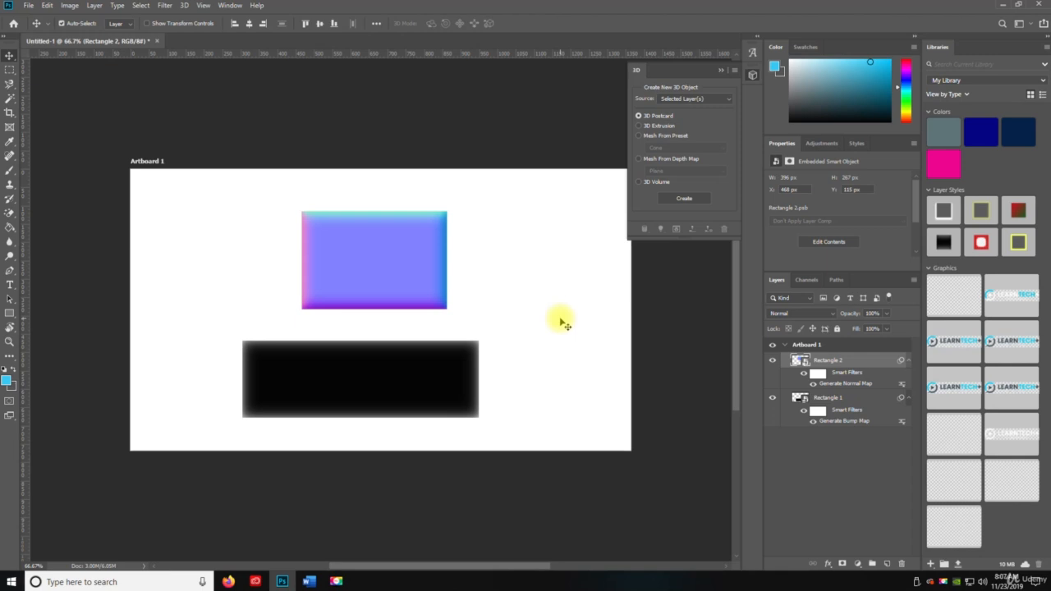
{"action": "mouse_move", "coordinate": [421, 286]}
{"action": "left_mouse_down"}
{"action": "mouse_move", "coordinate": [500, 274]}
{"action": "mouse_move", "coordinate": [408, 279]}
{"action": "left_mouse_up"}
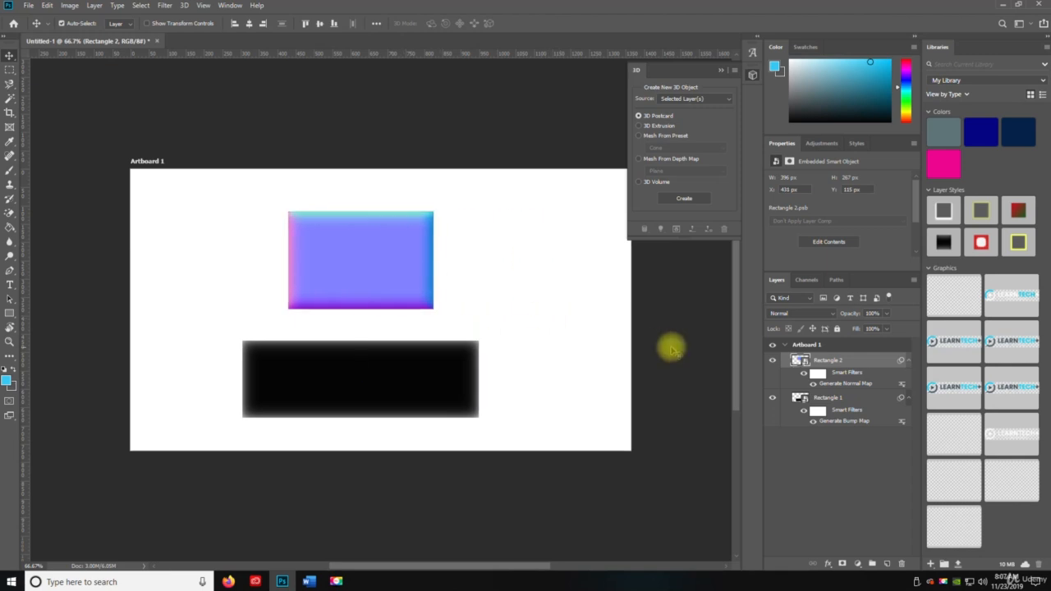
- Add a new empty layer and set the foreground colour to dark grey #505153
{"action": "left_click", "coordinate": [888, 563]}
{"action": "left_click_drag", "start_coordinate": [824, 361], "coordinate": [836, 440]}
{"action": "left_click", "coordinate": [15, 370]}
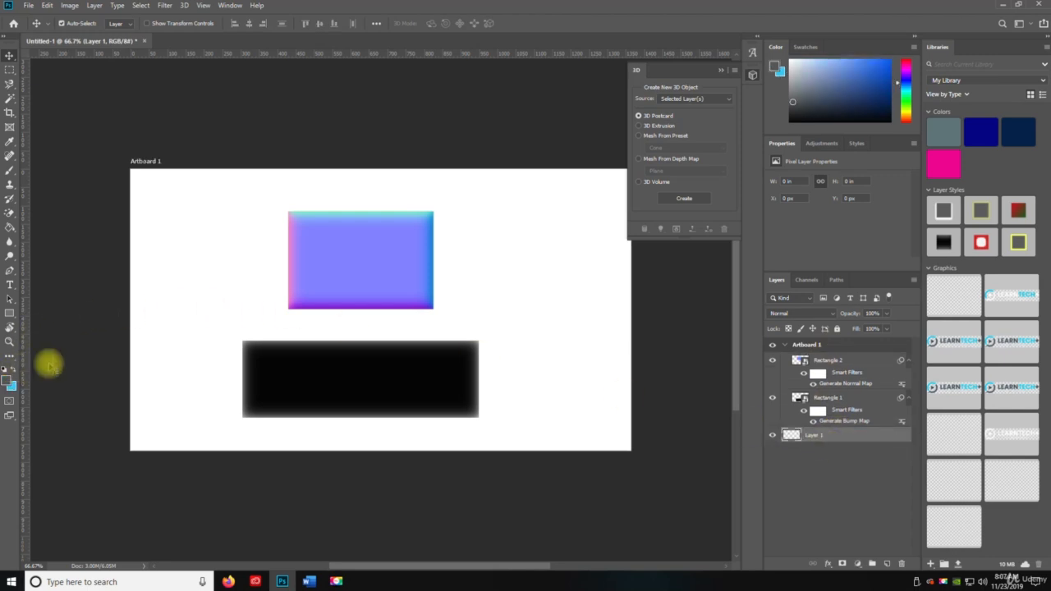
{"action": "left_click", "coordinate": [12, 382]}
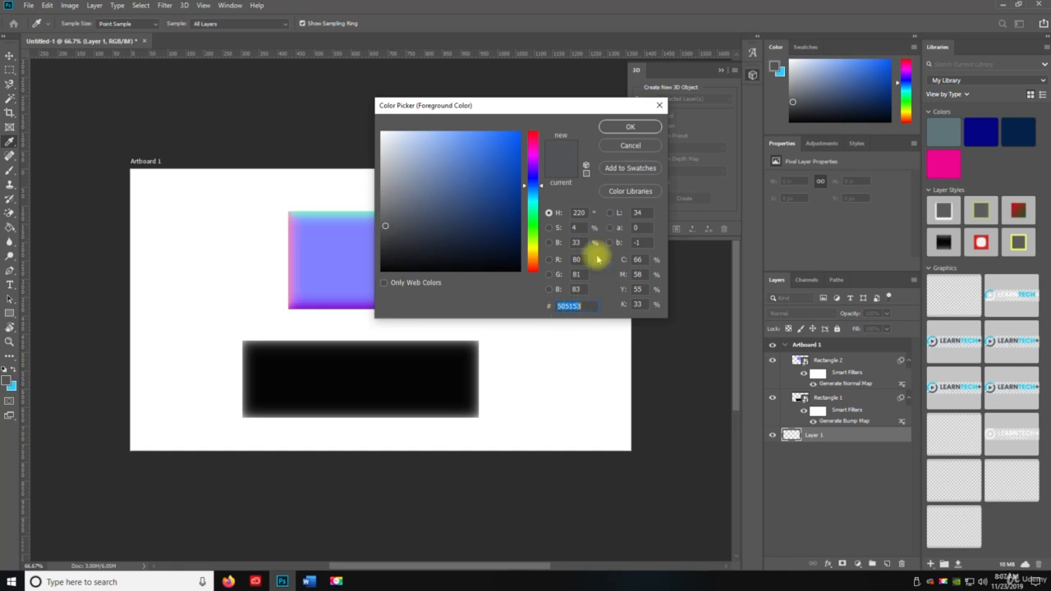
{"action": "left_click", "coordinate": [630, 128]}
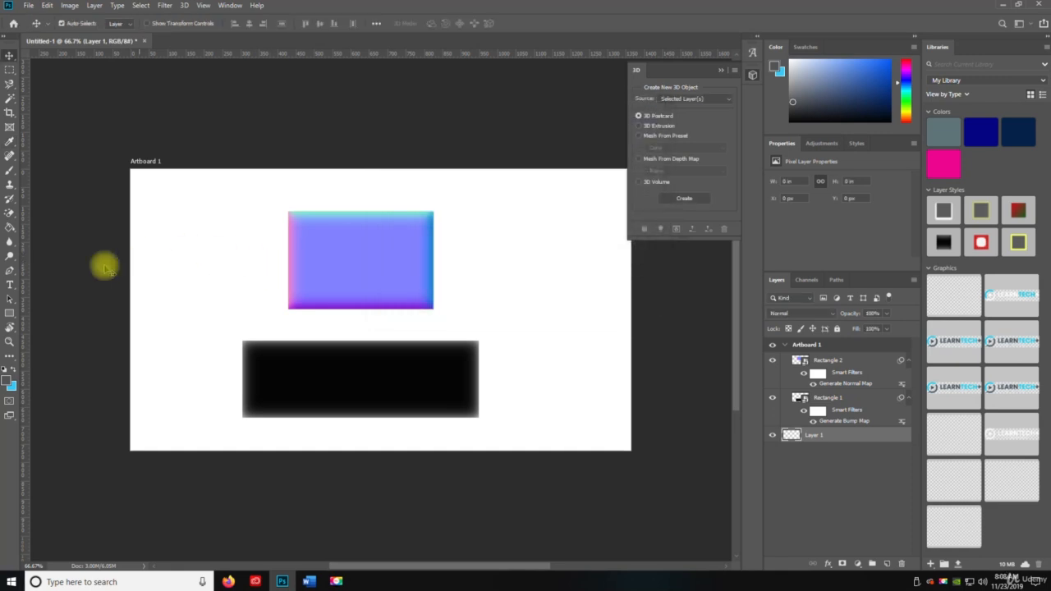
- Fill the new layer with the grey using the Paint Bucket and move it beneath both rectangles
{"action": "left_click", "coordinate": [14, 226]}
{"action": "left_click", "coordinate": [182, 244]}
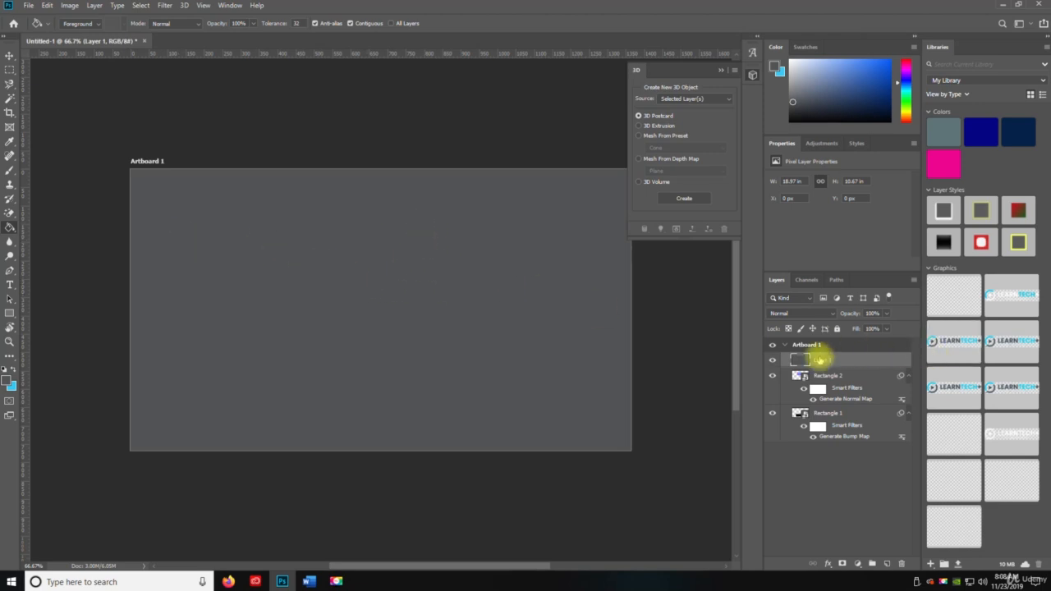
{"action": "left_click_drag", "start_coordinate": [819, 359], "coordinate": [816, 435]}
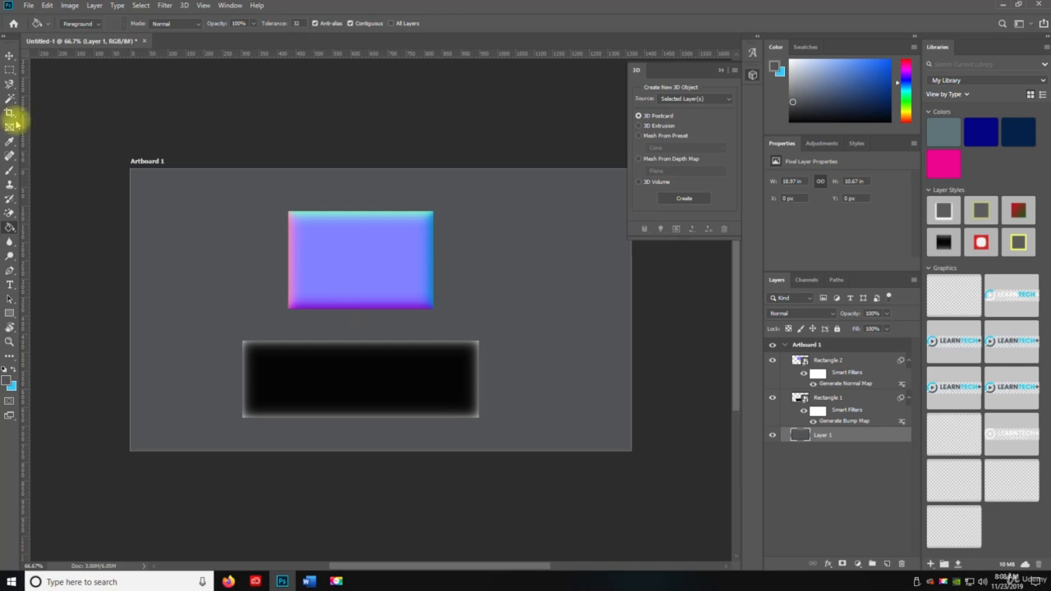
- Zoom in to examine the edges of the normal-mapped rectangle
{"action": "left_click", "coordinate": [9, 53]}
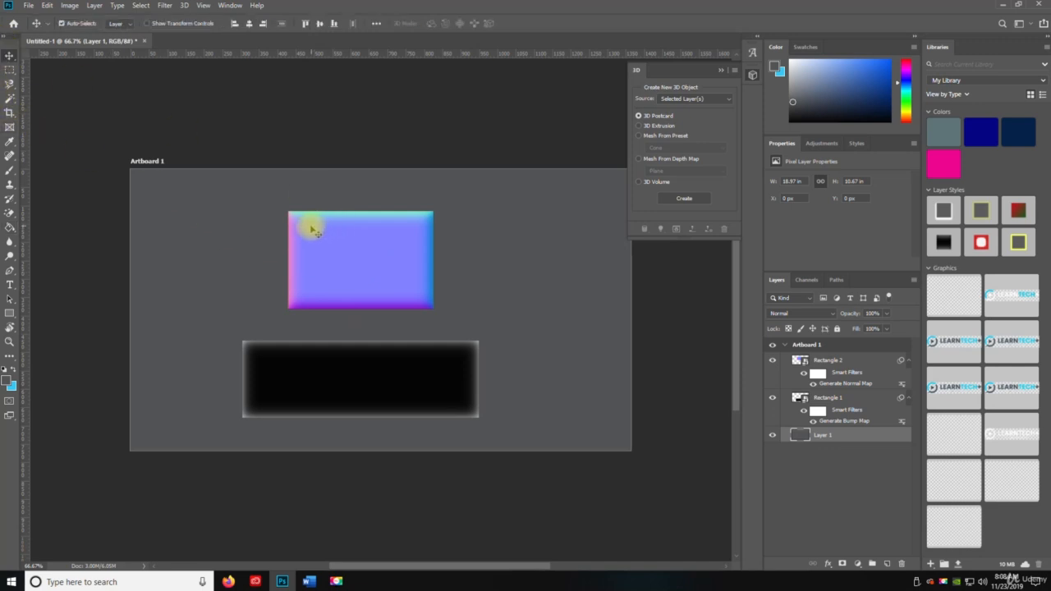
{"action": "key", "text": "z"}
{"action": "left_click_drag", "start_coordinate": [304, 216], "coordinate": [277, 223]}
{"action": "left_click_drag", "start_coordinate": [221, 127], "coordinate": [220, 209]}
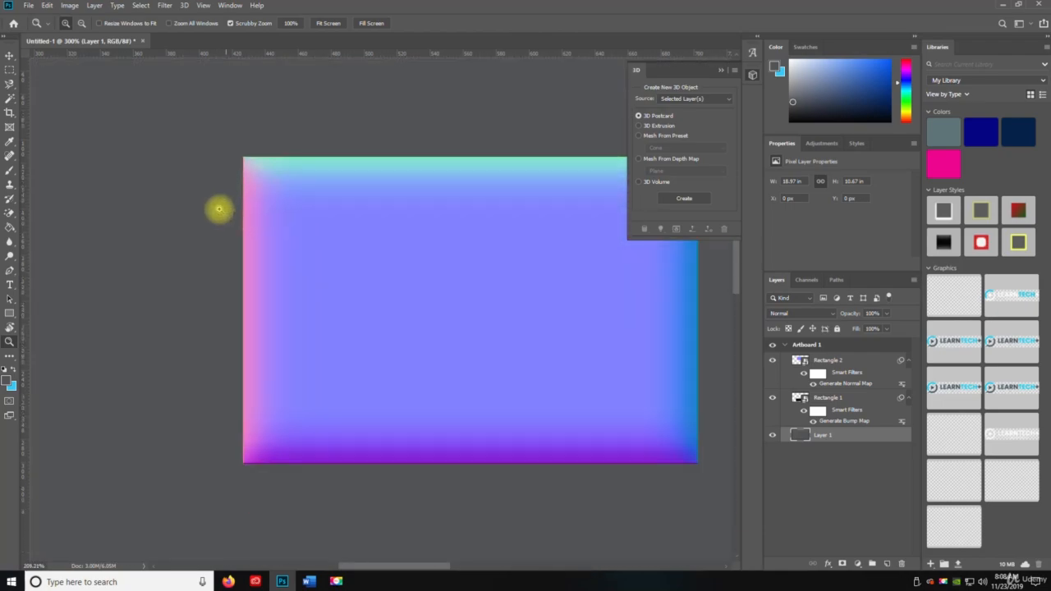
{"action": "left_click_drag", "start_coordinate": [470, 340], "coordinate": [359, 164]}
{"action": "left_click", "coordinate": [393, 343]}
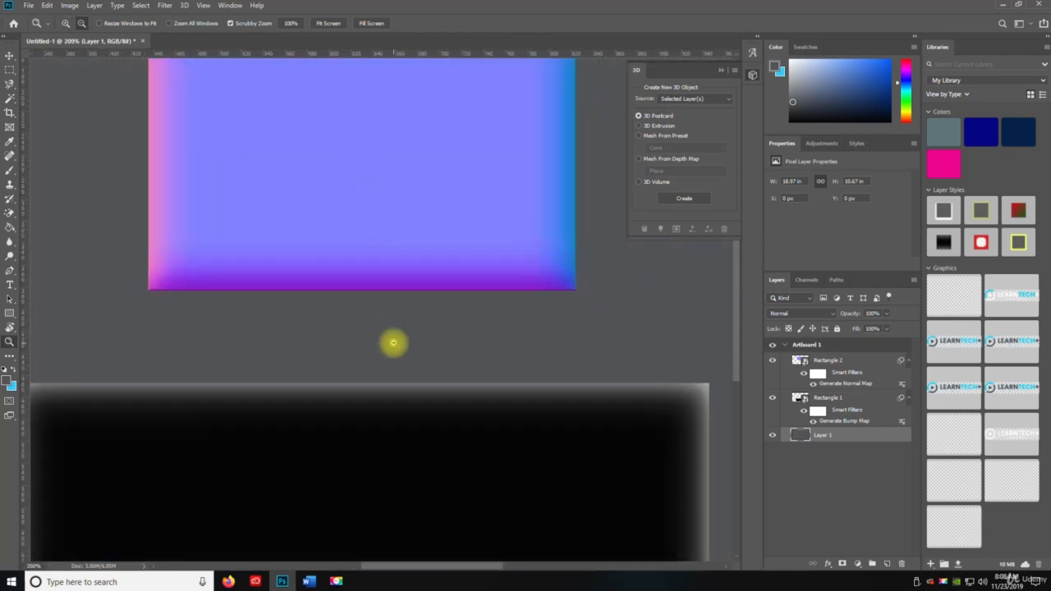